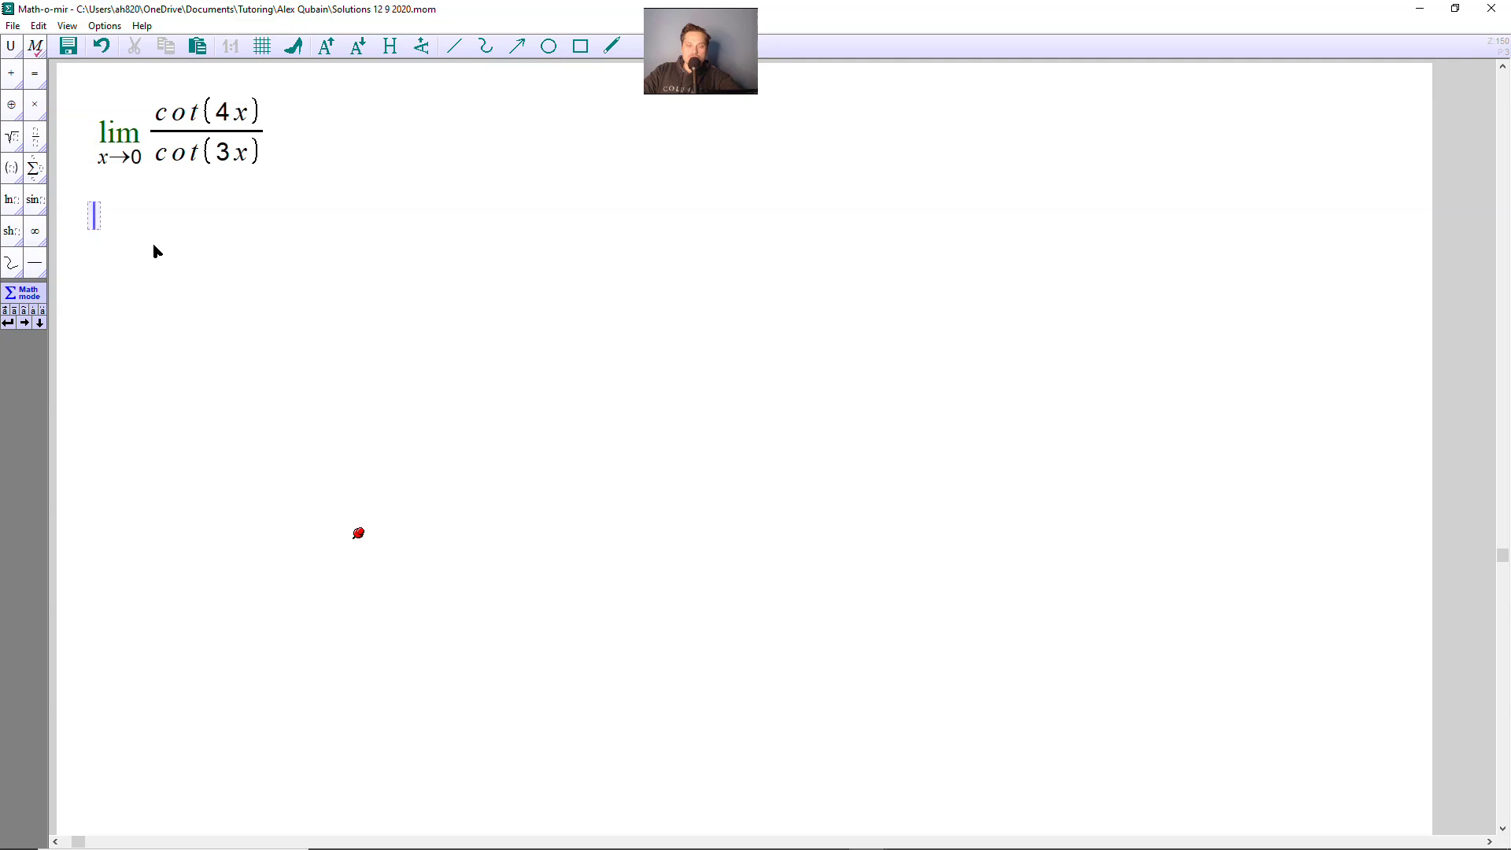
- On the line below the limit, write the fraction cot(4x) over cot(3x) followed by an equals sign
key("slash")
type("cot(4x")
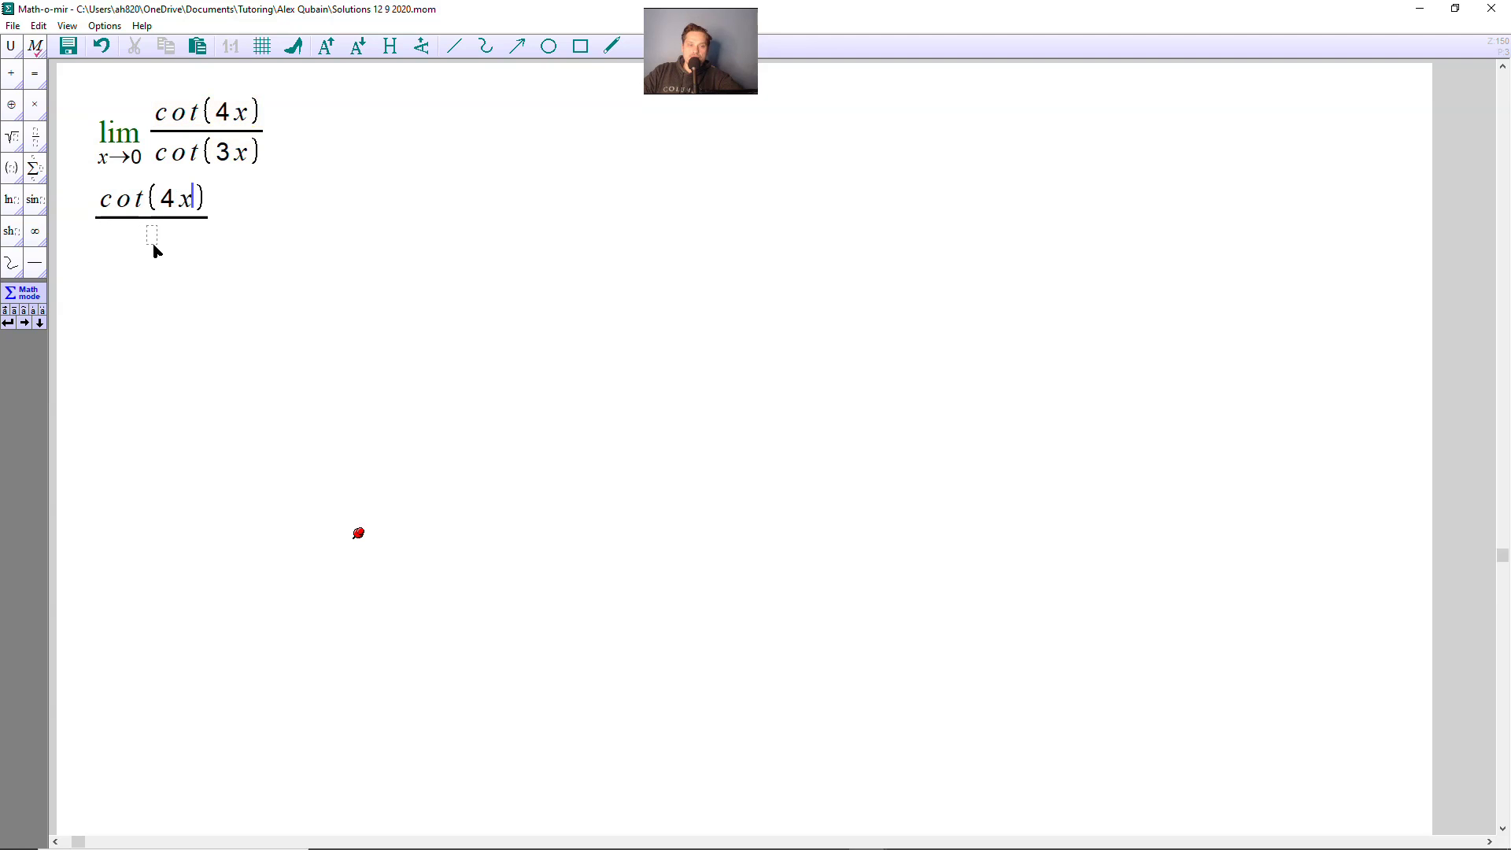
left_click(152, 240)
type("cot(3x")
key("Right")
type("=")
- Start a compound fraction after the equals sign with cos(4x) over sin(4x) as its numerator
key("slash")
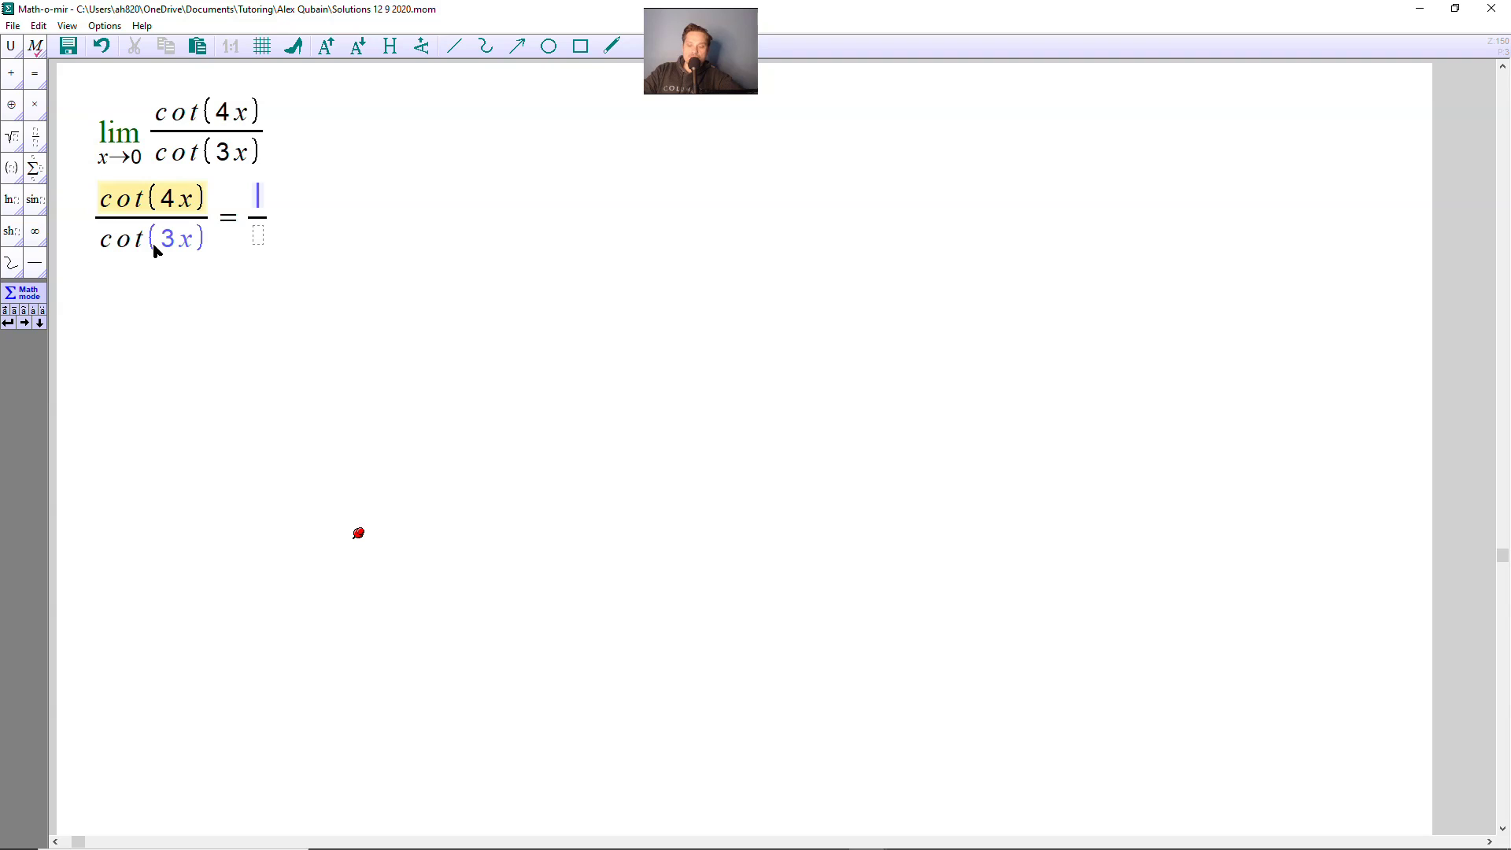
key("slash")
type("cos(4x")
key("Down")
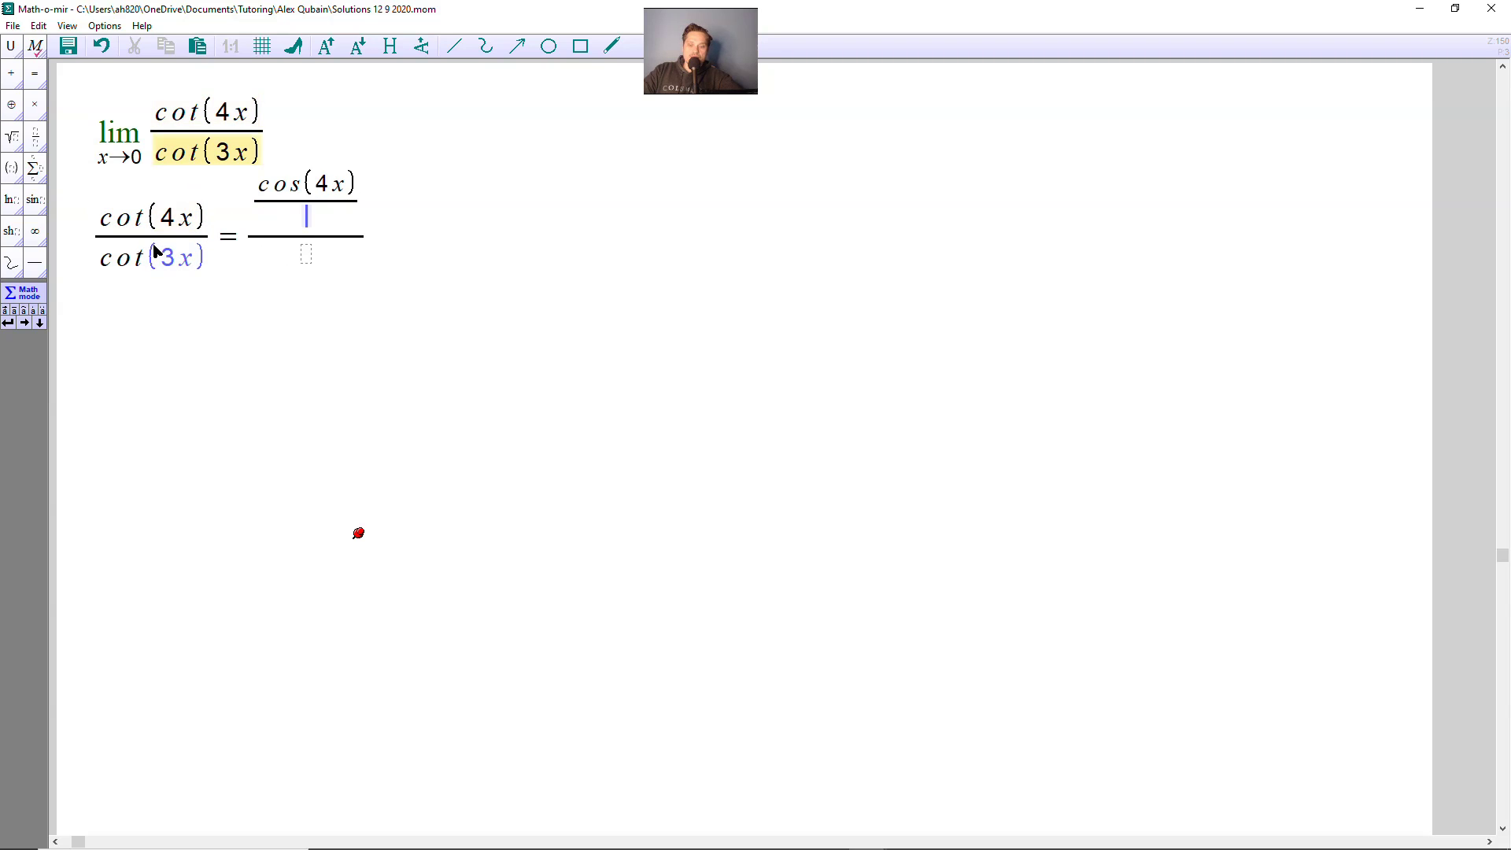
type("sin(4x")
key("Down")
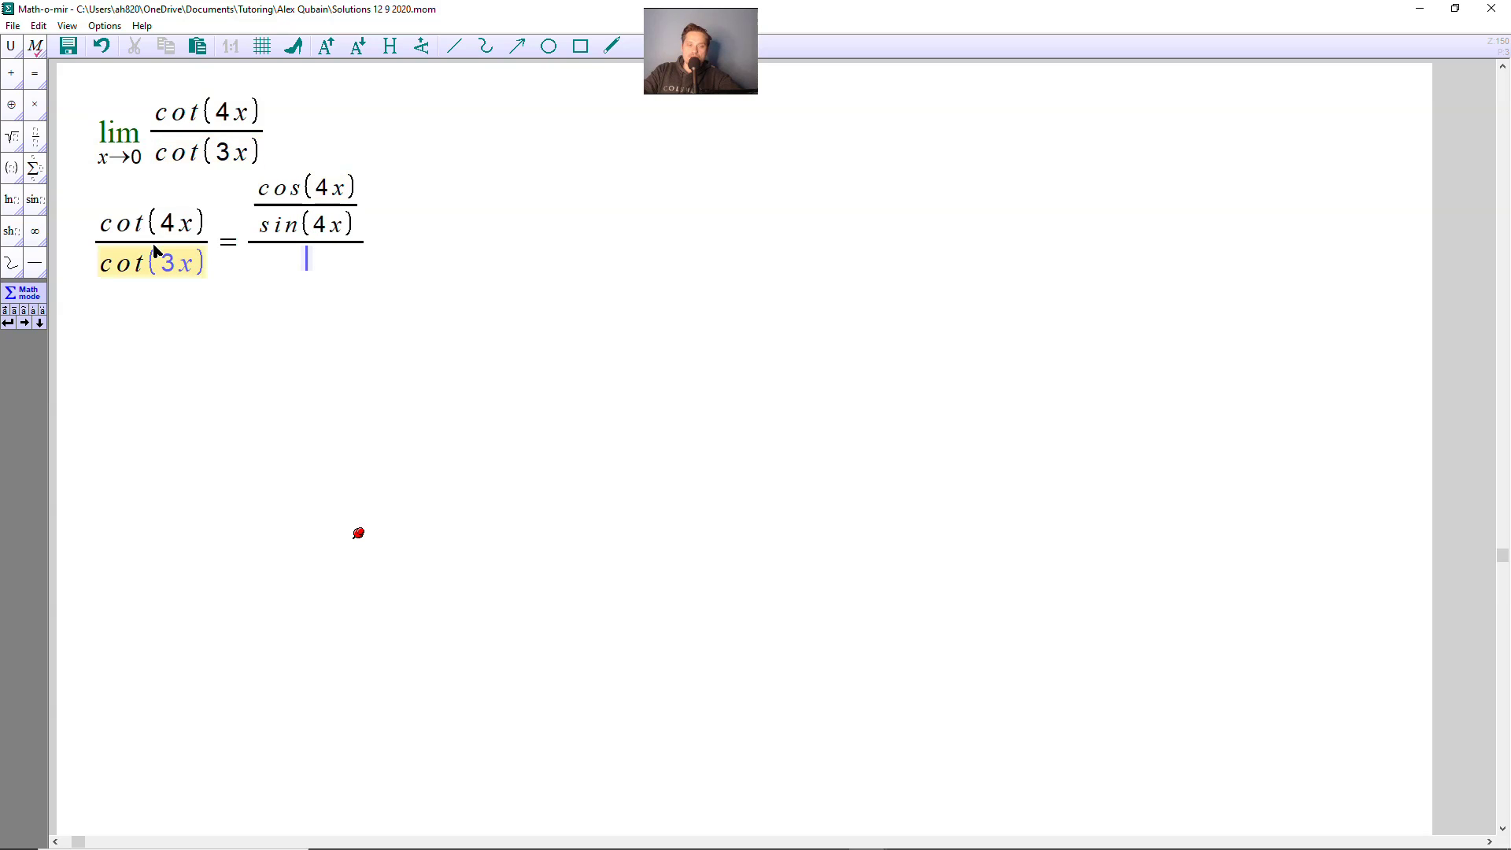
- Fill the compound fraction's denominator with cos(3x) over sin(3x)
type("cos(3x")
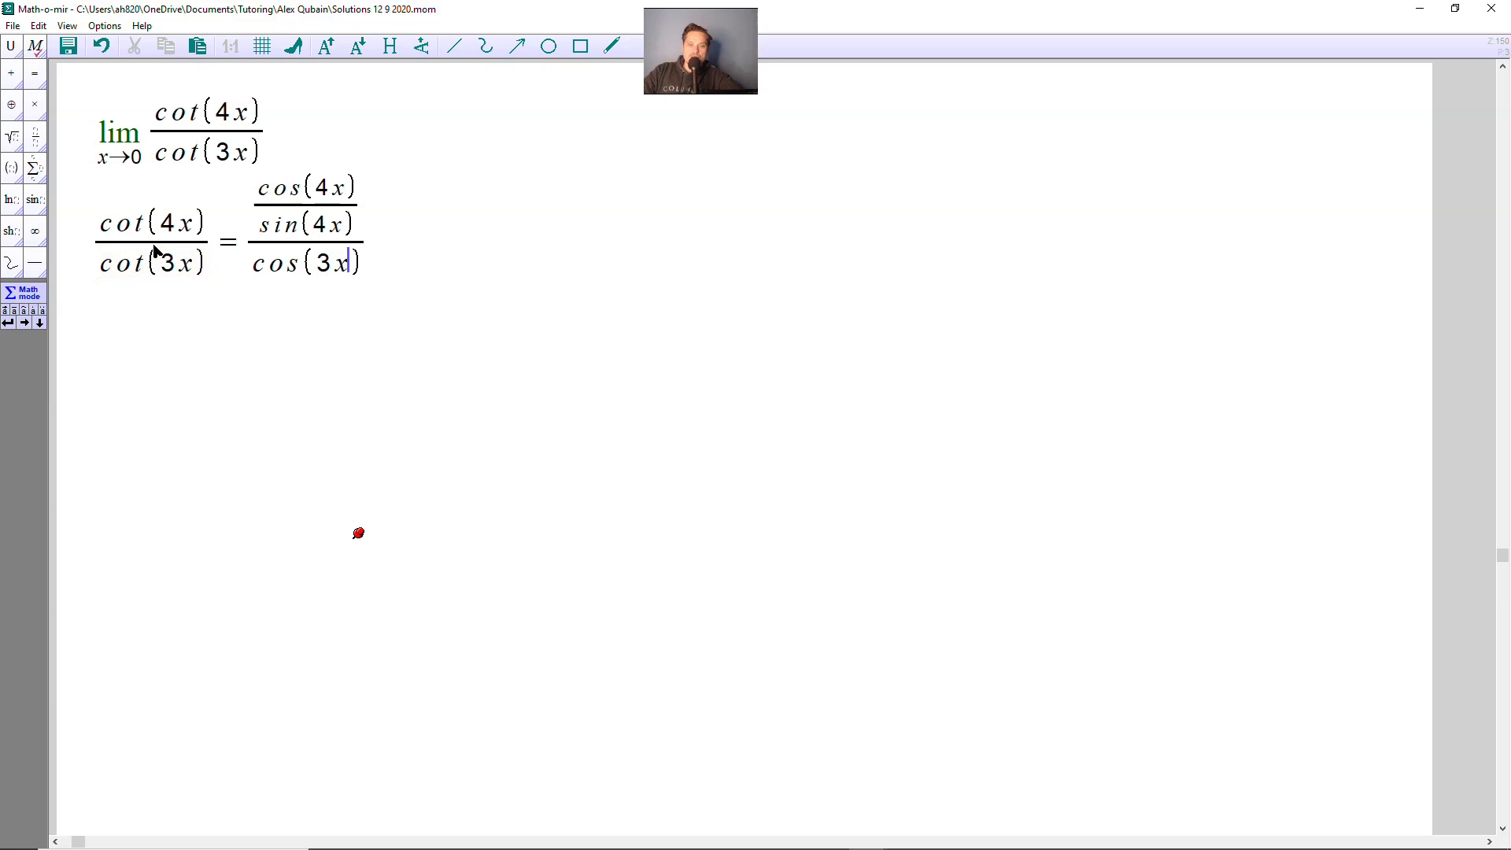
key("shift+Left")
key("shift+Left")
type("/")
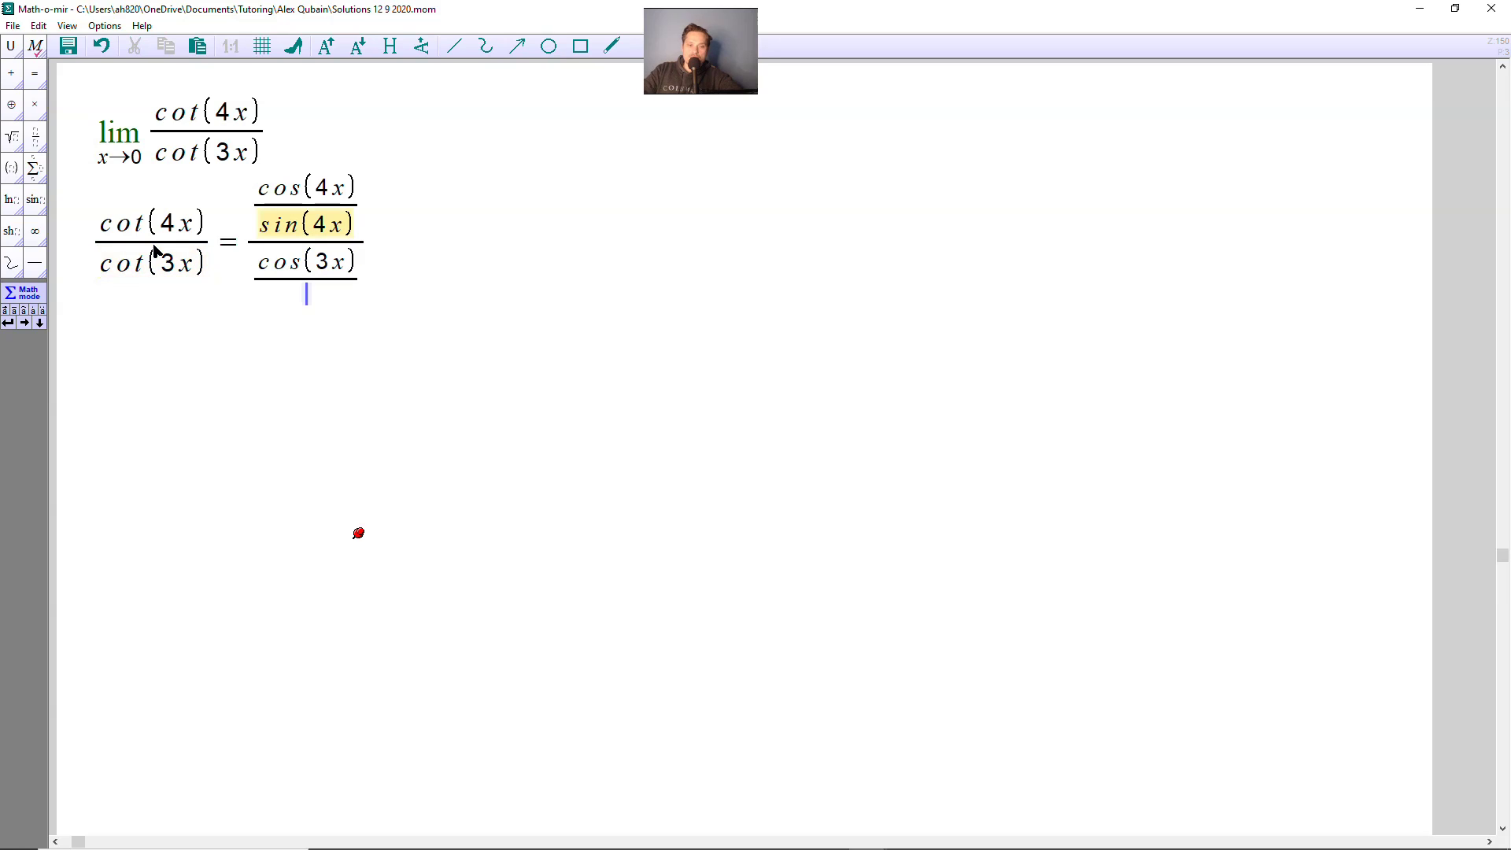
type("sin(3x")
key("Right")
key("Right")
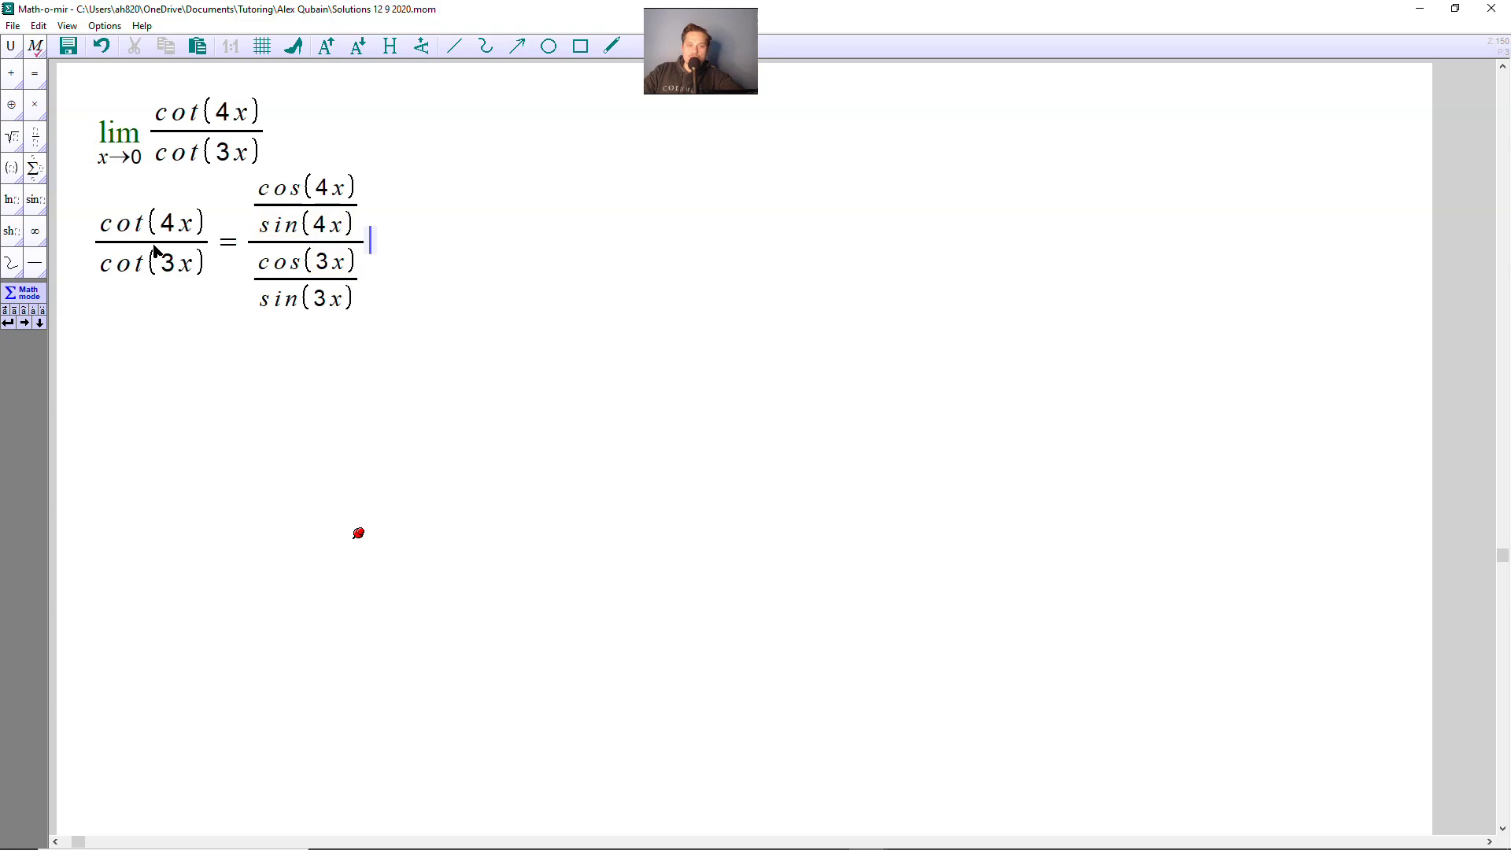
- Continue the equation with = cos(4x)/sin(4x) · sin(3x)/cos(3x), reusing the existing cos(4x)/sin(4x) fraction
type("=")
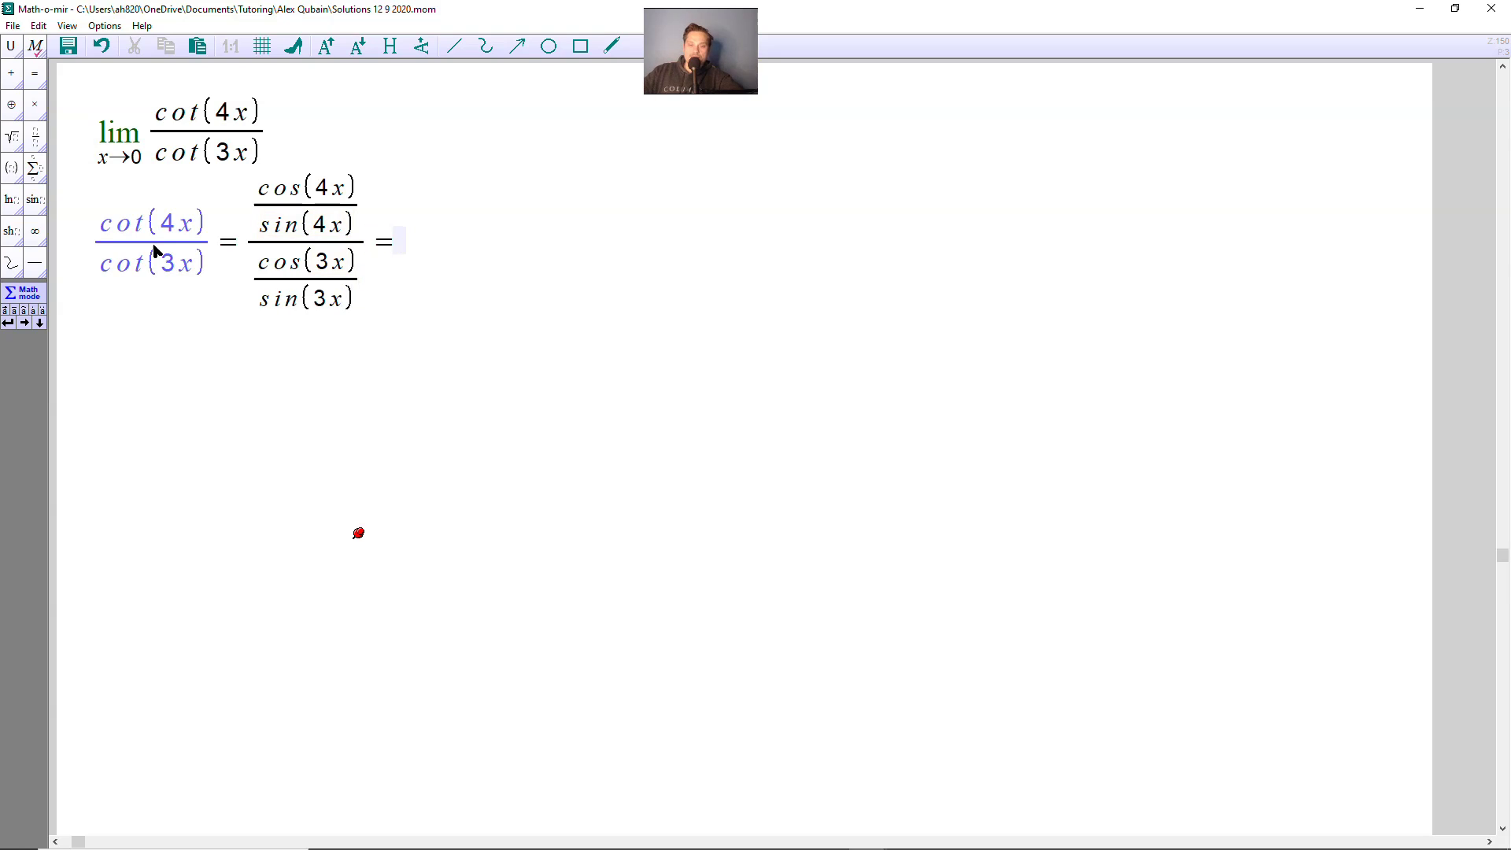
left_click_drag(337, 206, 402, 235)
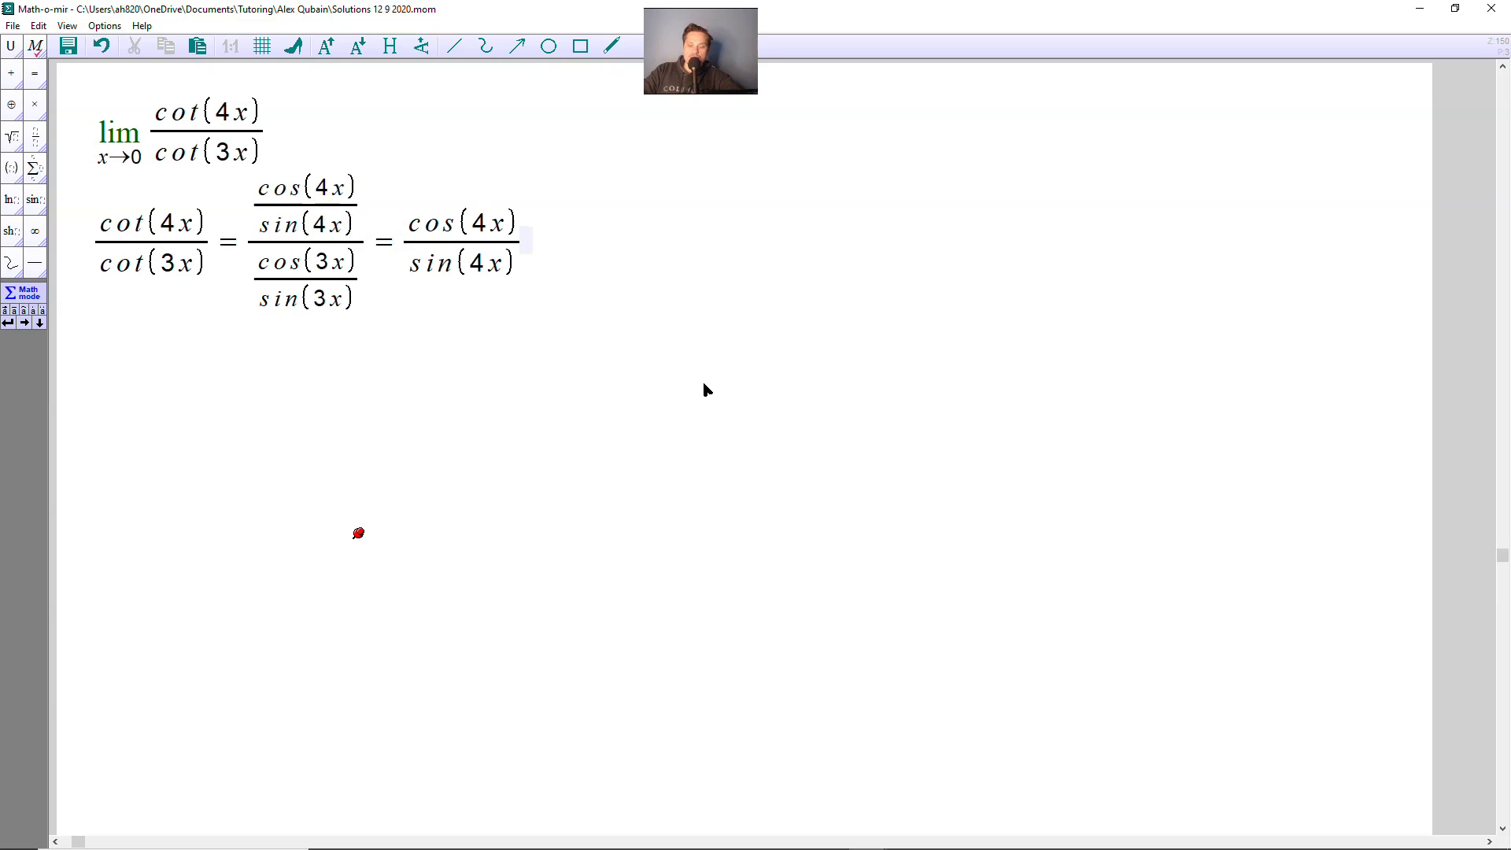
type("*")
type("/")
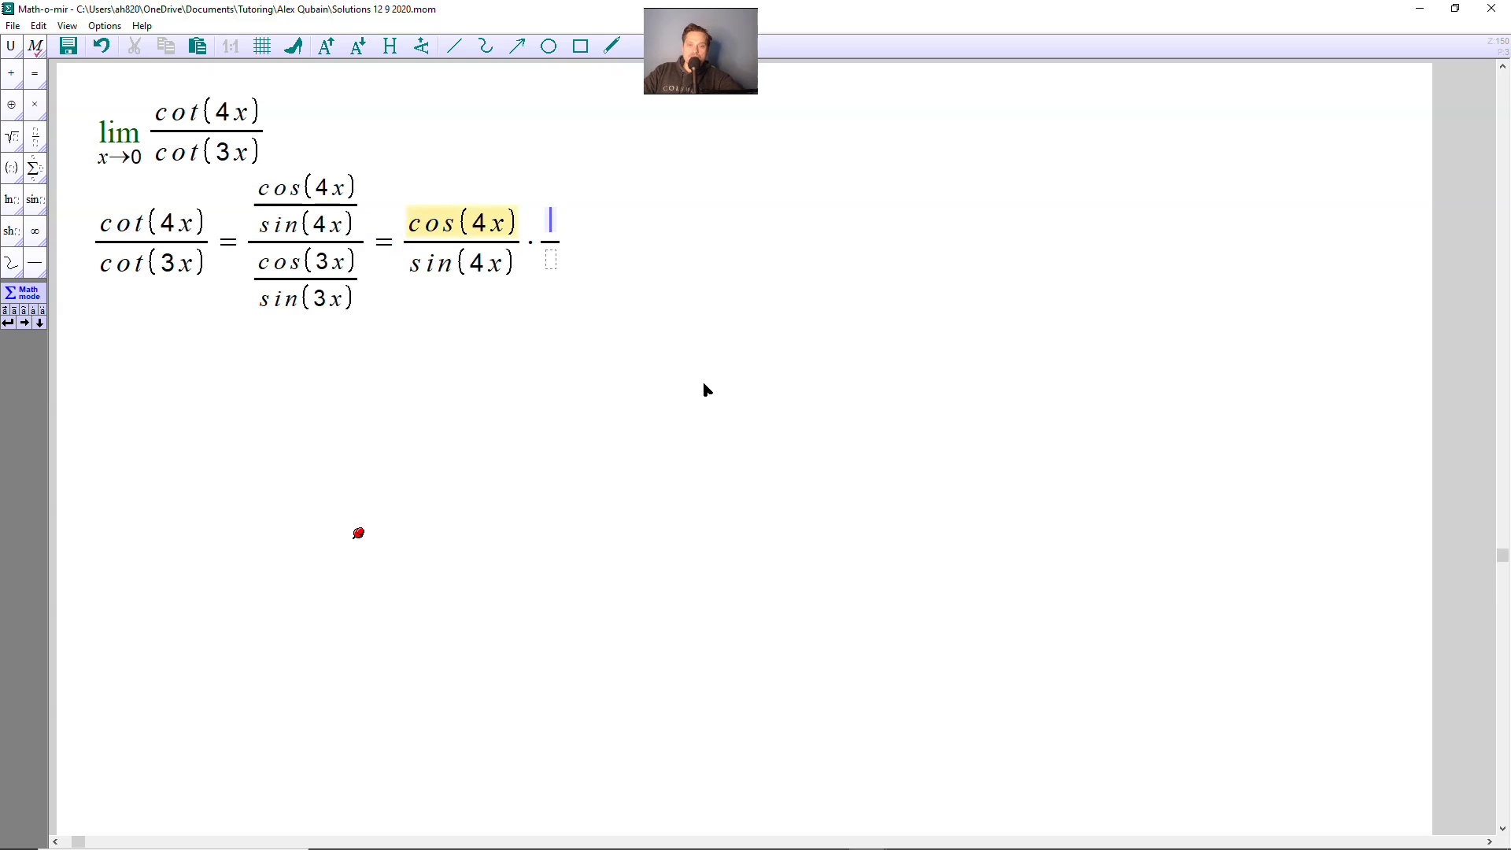
type("sin(3x)")
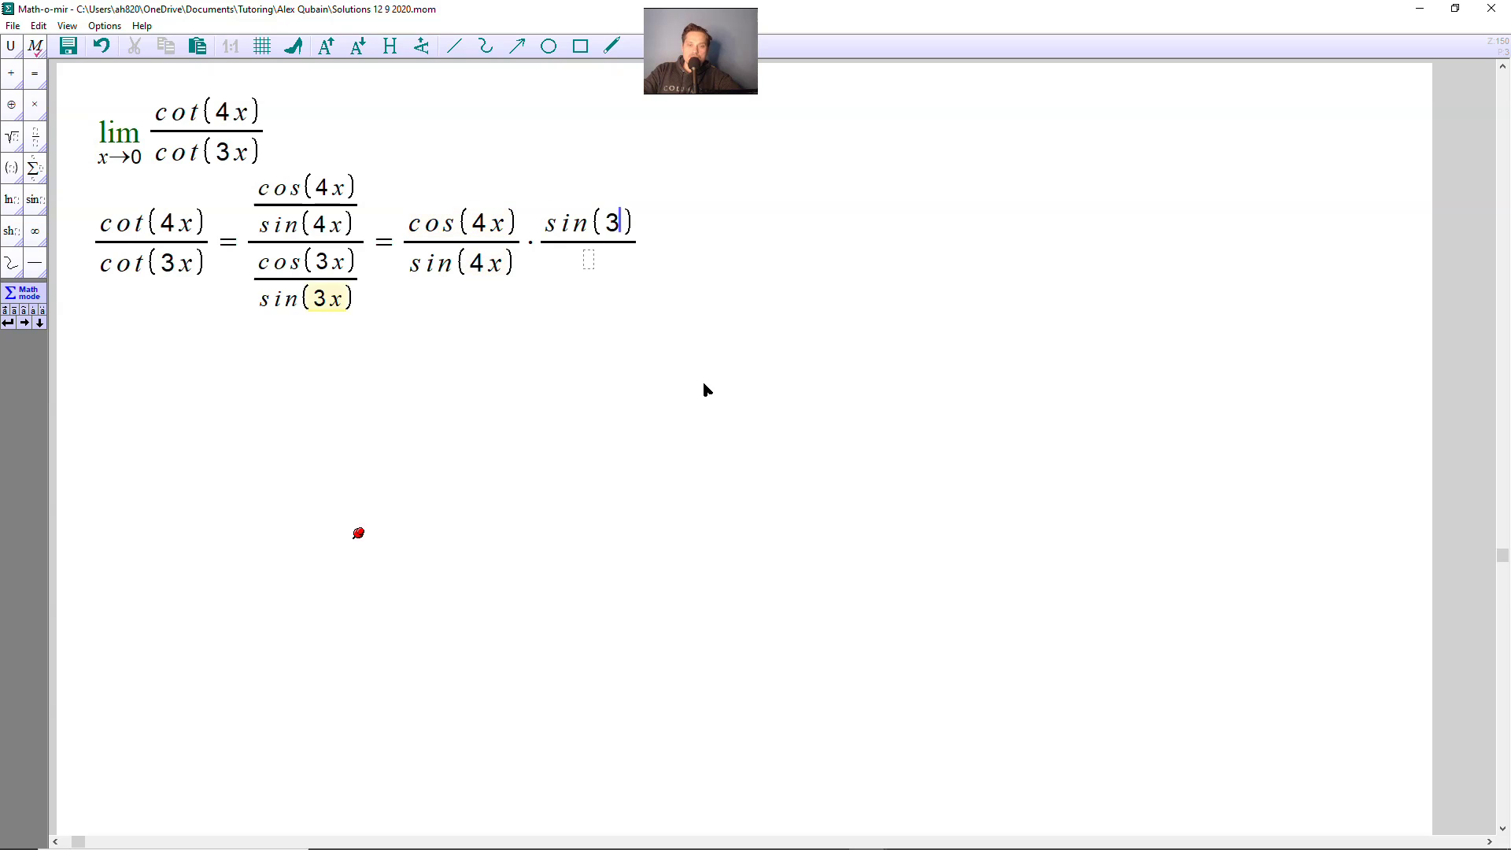
key("Down")
type("cos(3x)")
key("Right")
- Add another equals sign followed by the fraction 3/4
type("=")
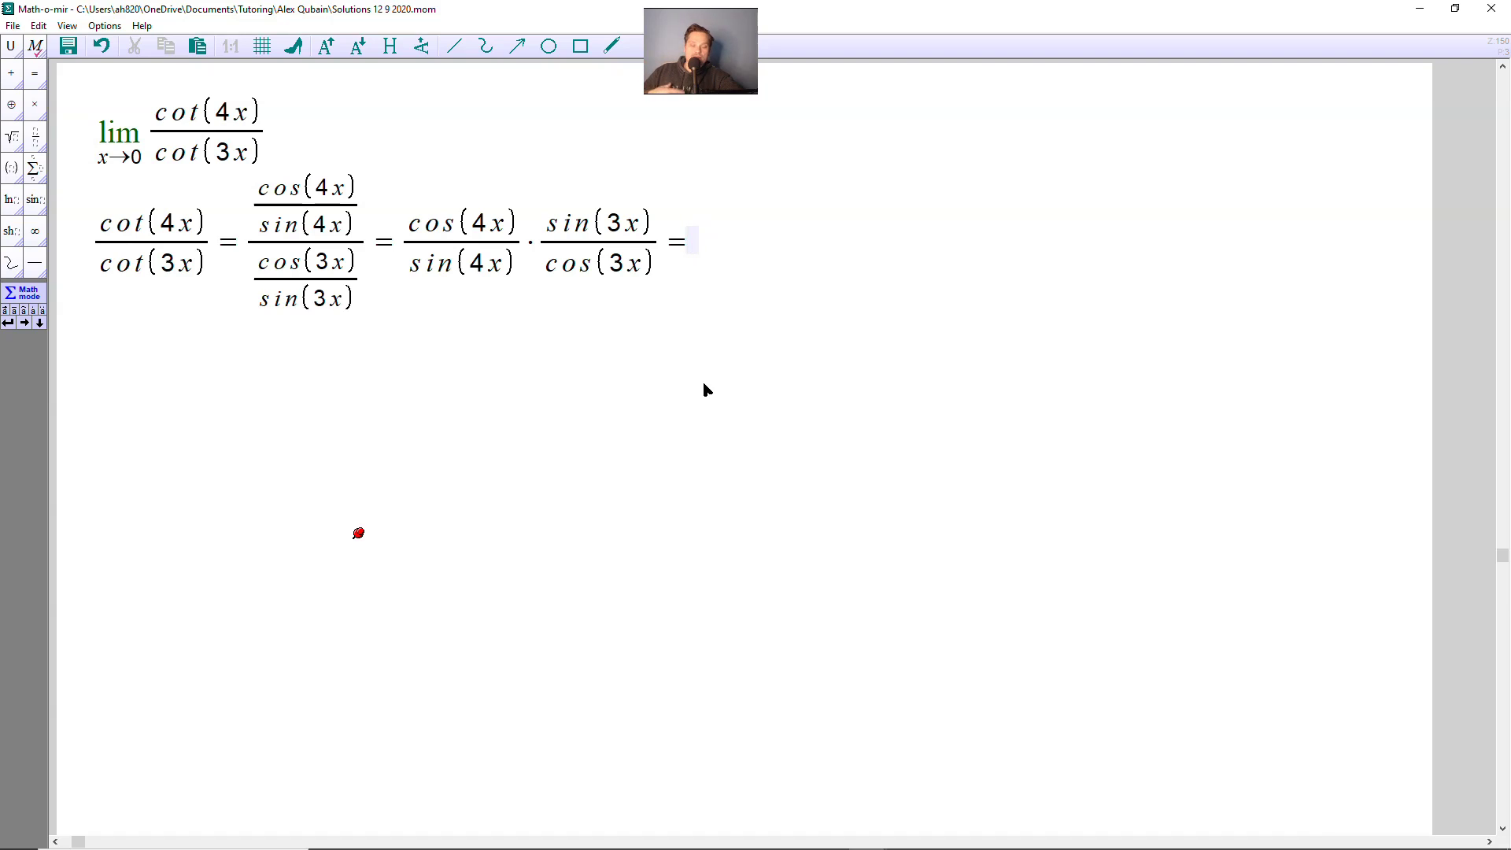
type("/cot(")
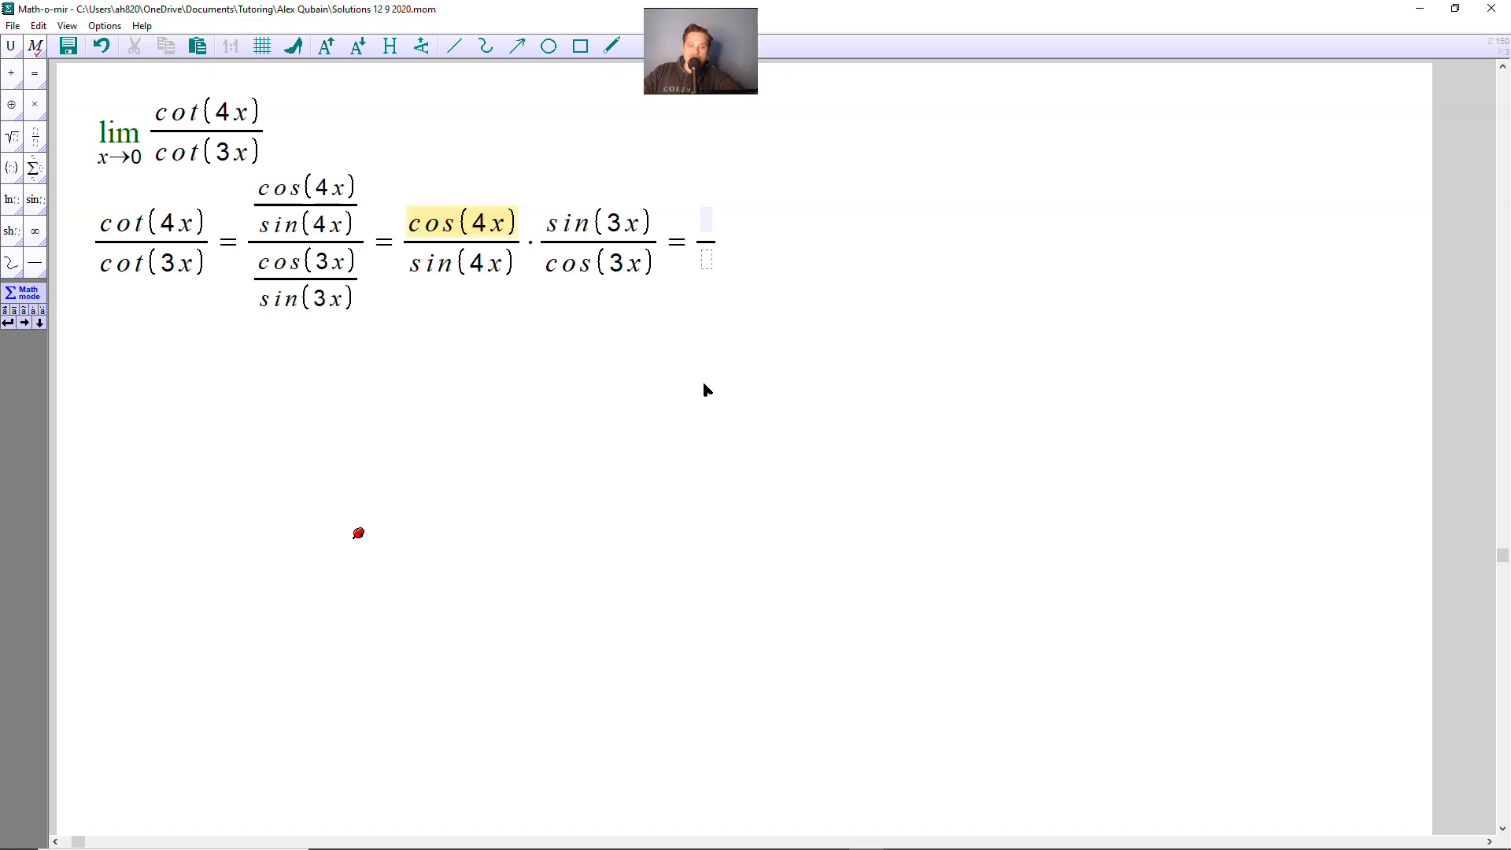
type("3")
key("Down")
type("4")
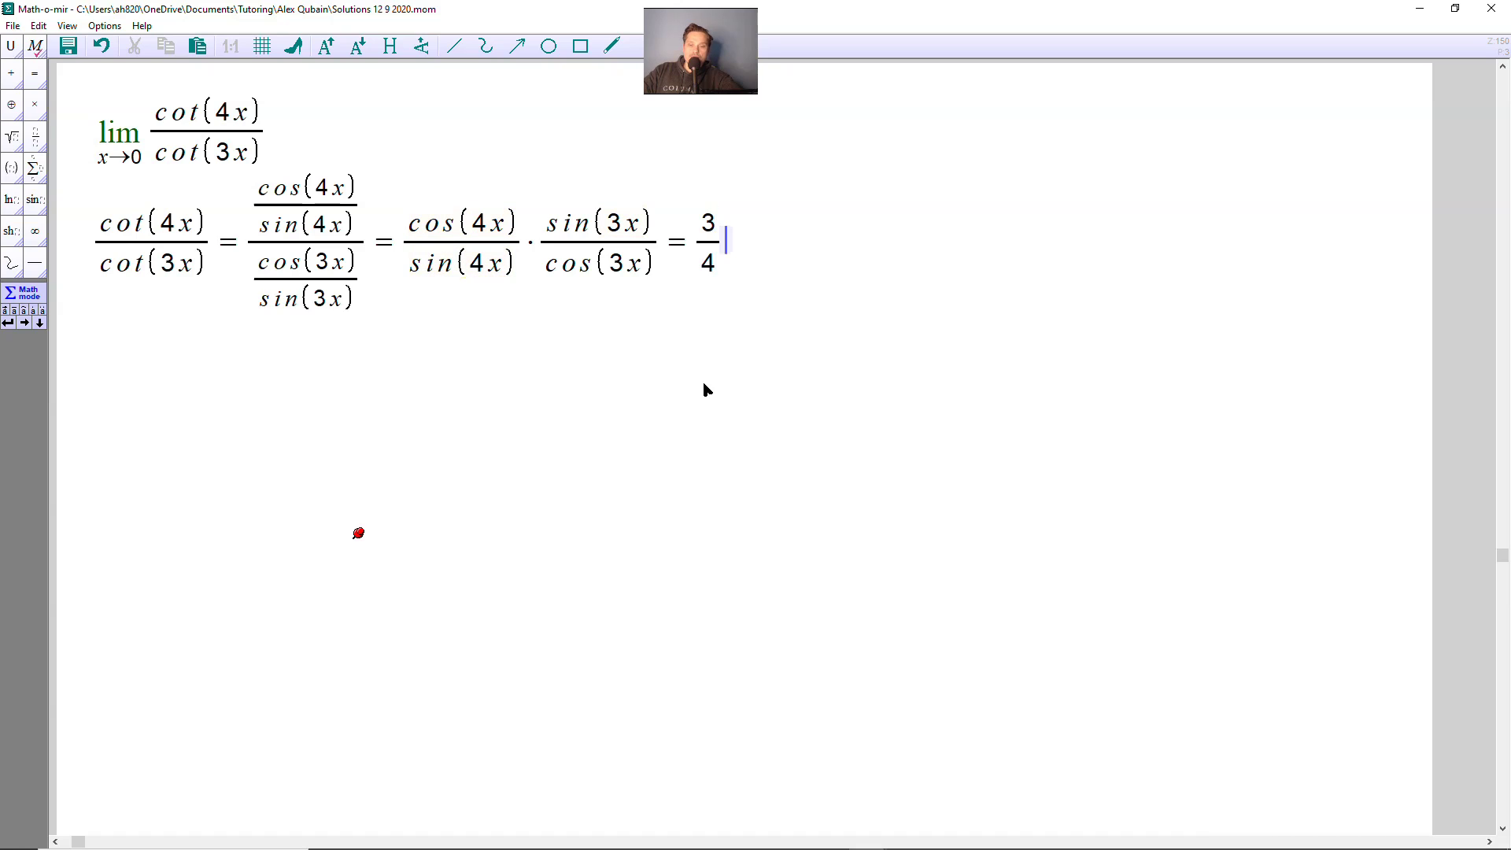
- Multiply the 3/4 by the fractions 4/3 and x/x
type("*")
type("/4")
key("Down")
type("3")
key("Right")
type("*/x")
key("Down")
type("x")
key("Right")
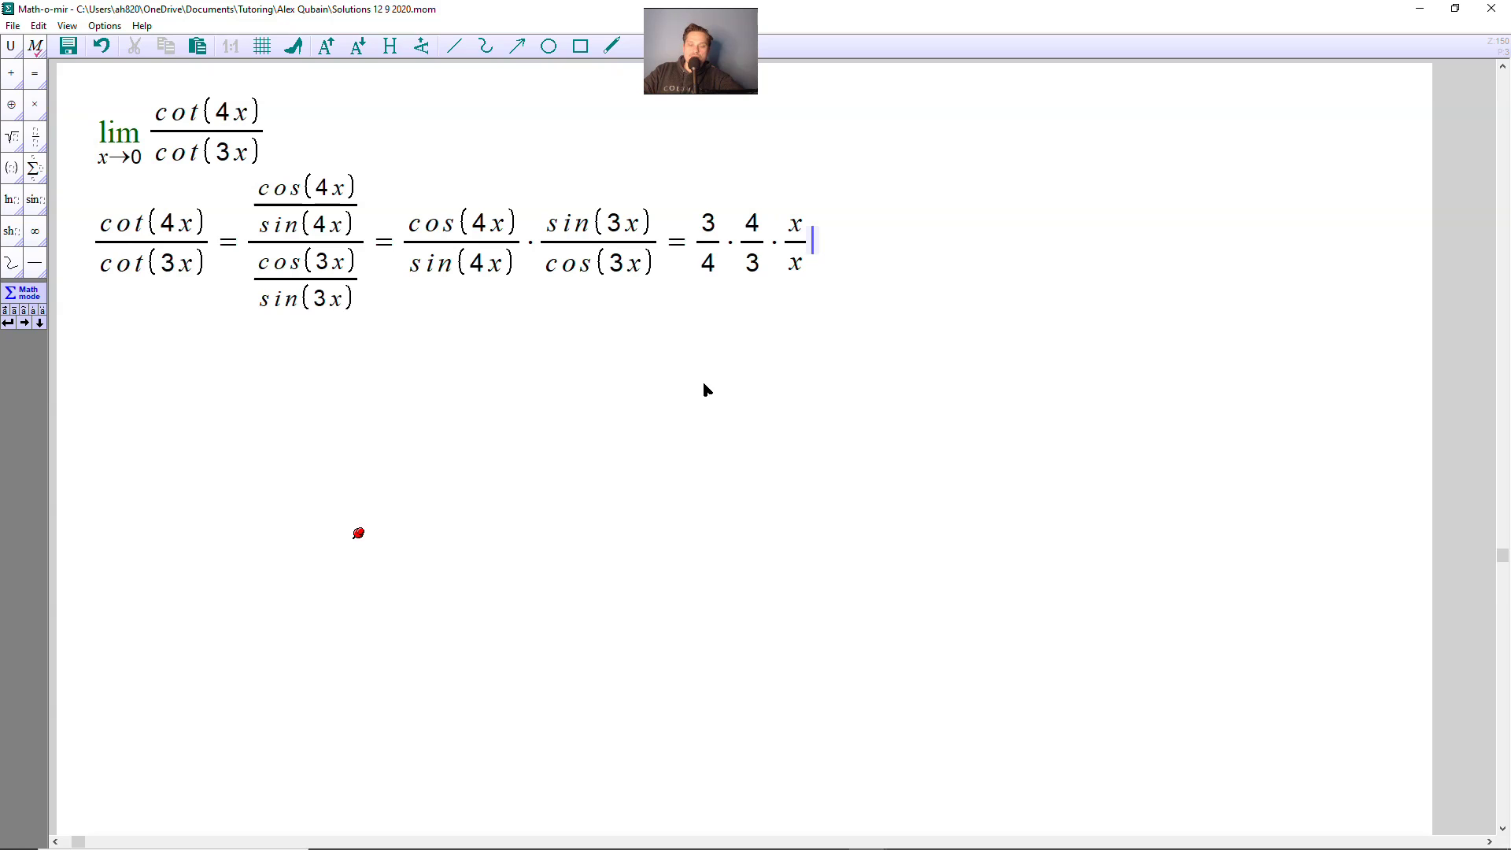
key("shift+Left")
key("shift+Left")
key("shift+Left")
key("shift+Left")
key("shift+Left")
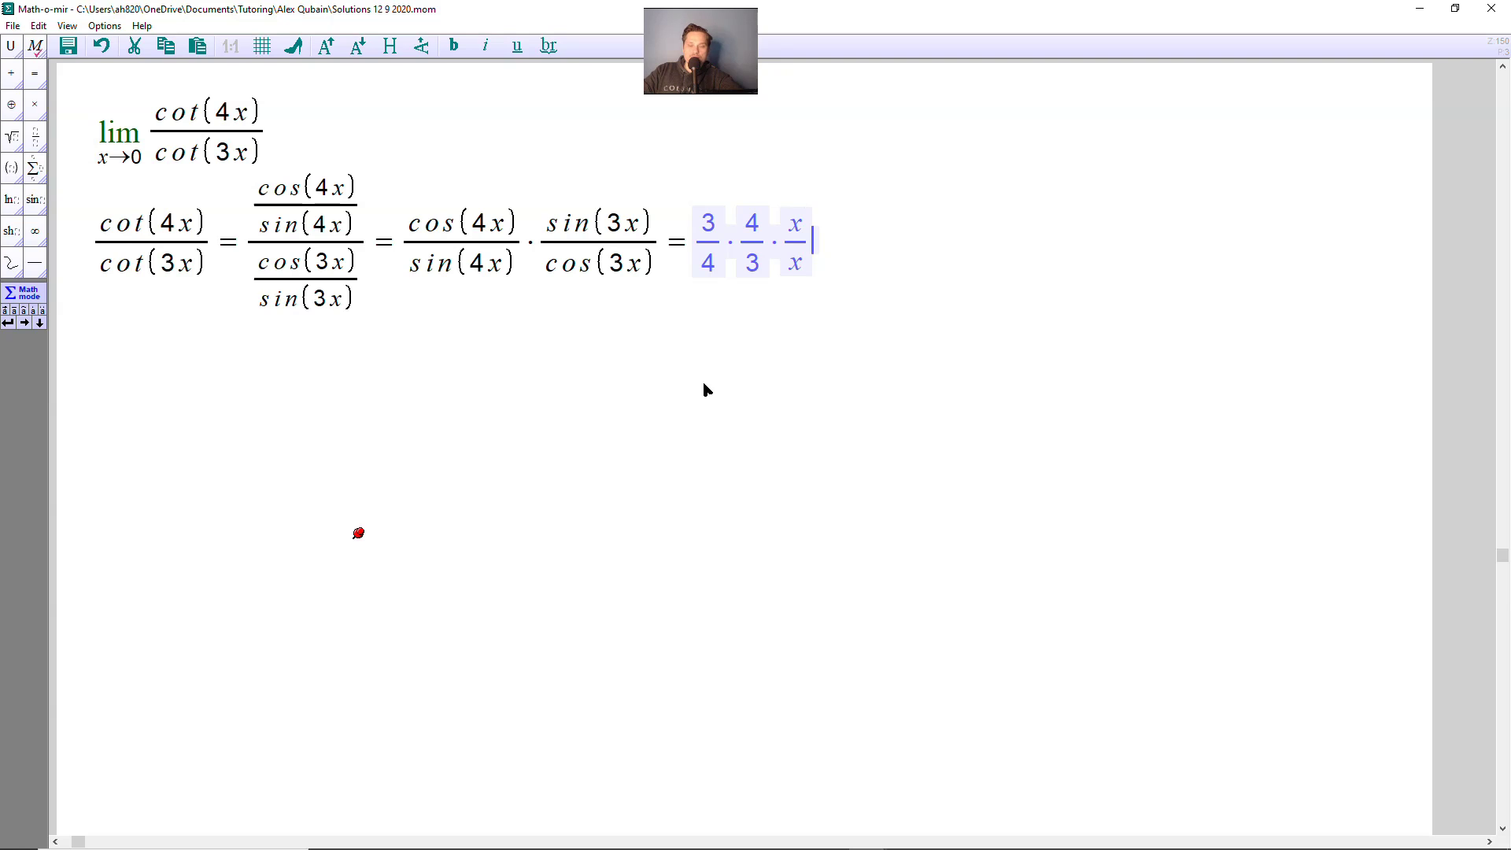
key("Escape")
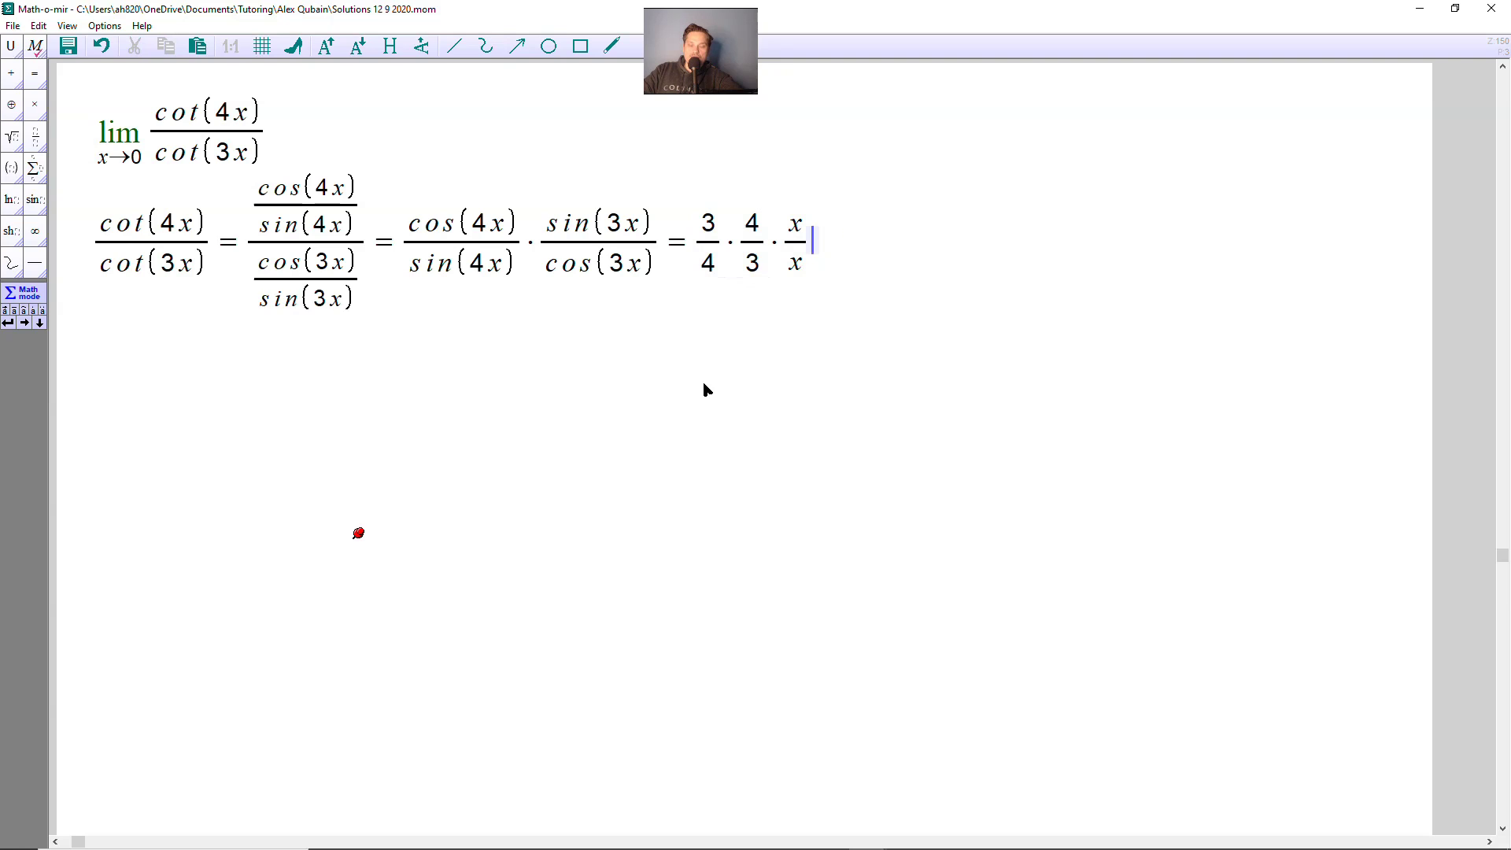
- Append copies of cos(4x)/sin(4x) and sin(3x)/cos(3x) after x/x, and end the line with an implication arrow
left_click(496, 243)
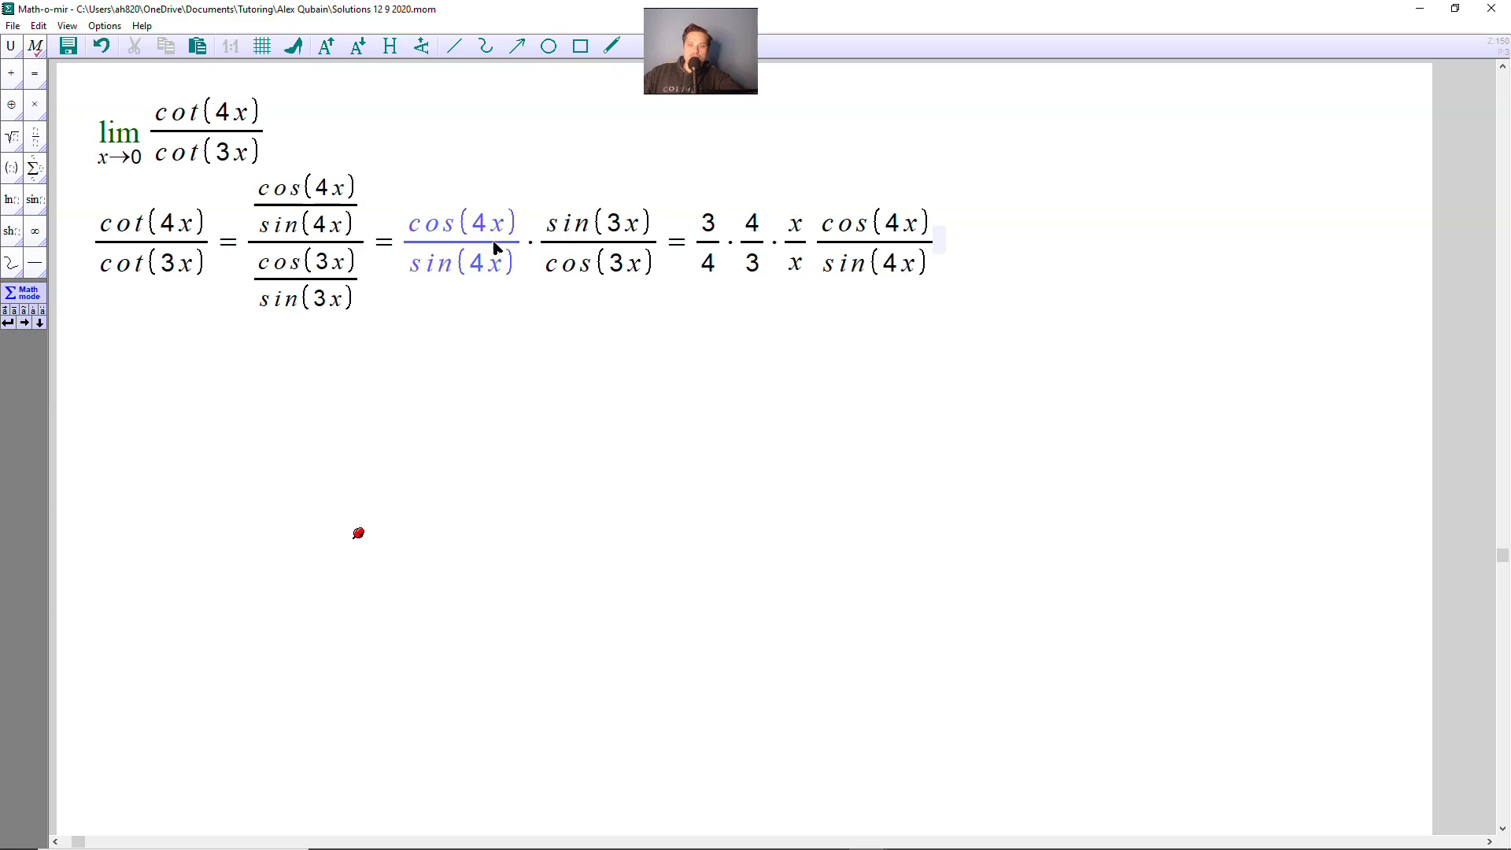
left_click(626, 246)
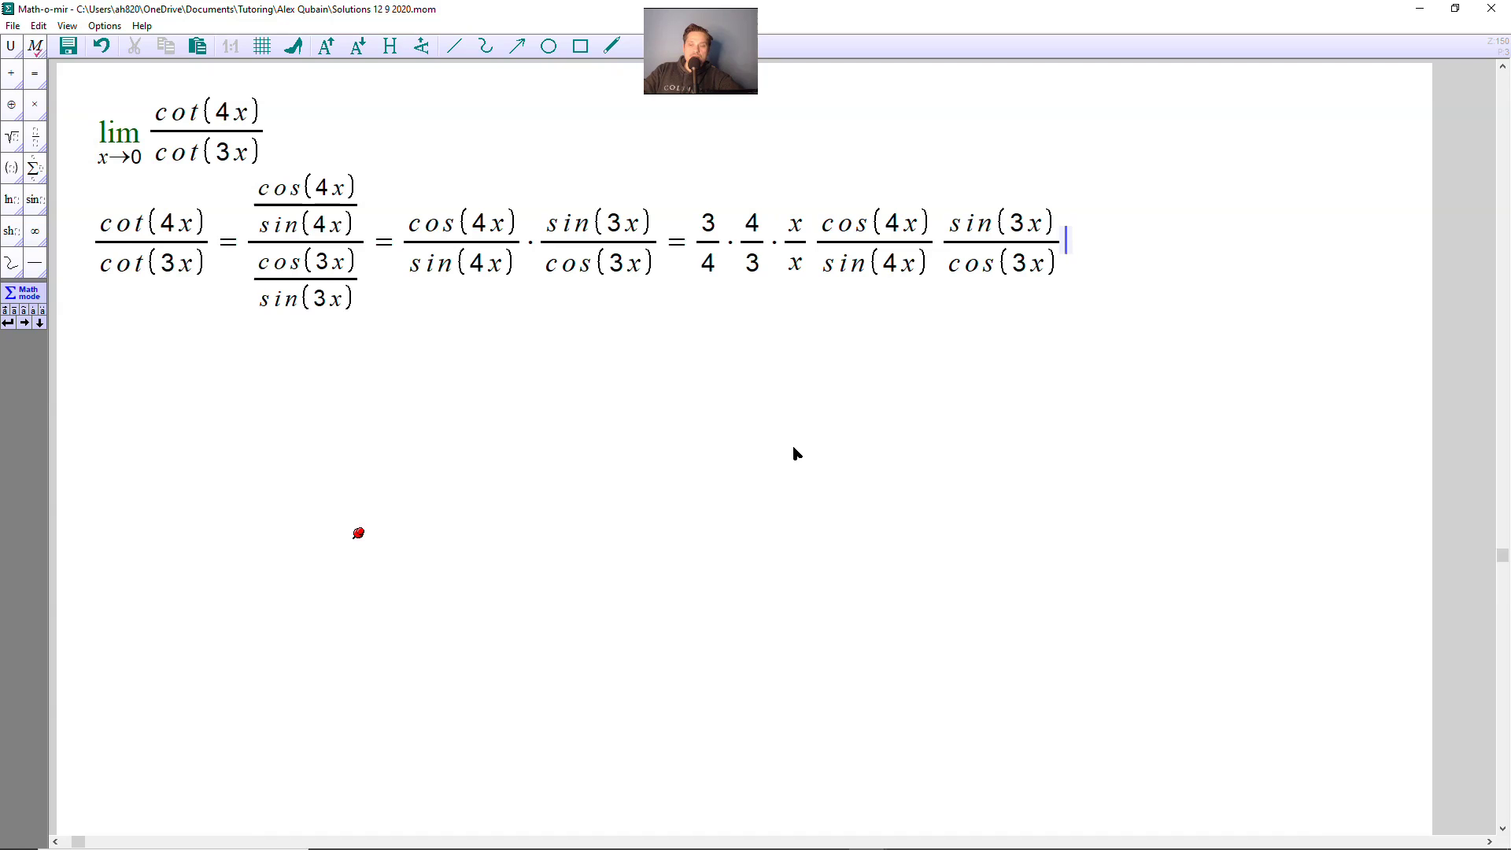
type("=")
type(">")
- On a new line, write cos(4x) over cos(3x) followed by a multiplication dot
key("Return")
type("/")
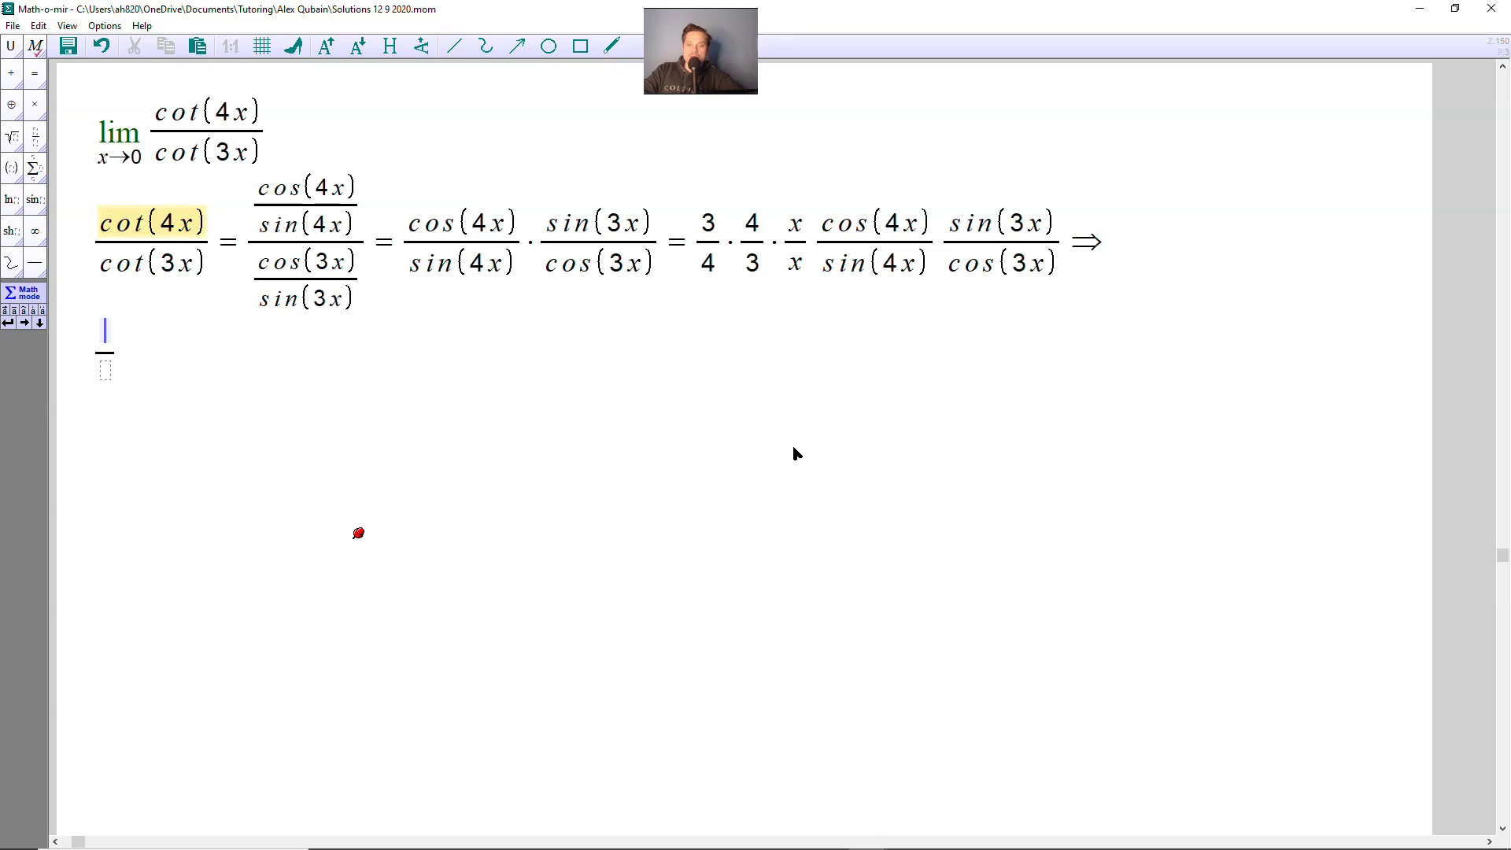
type("cos(")
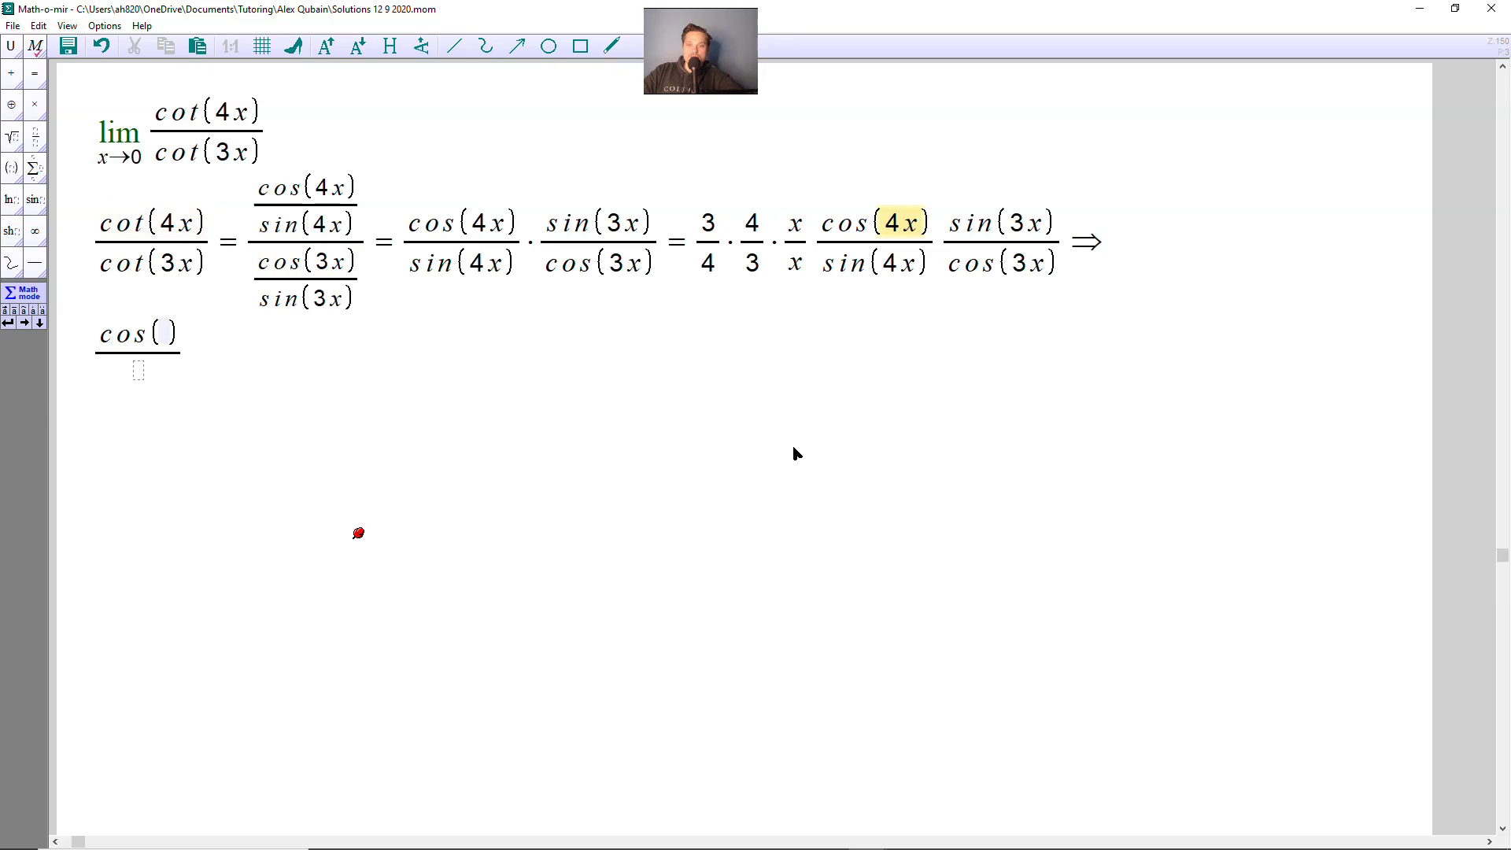
type("4x")
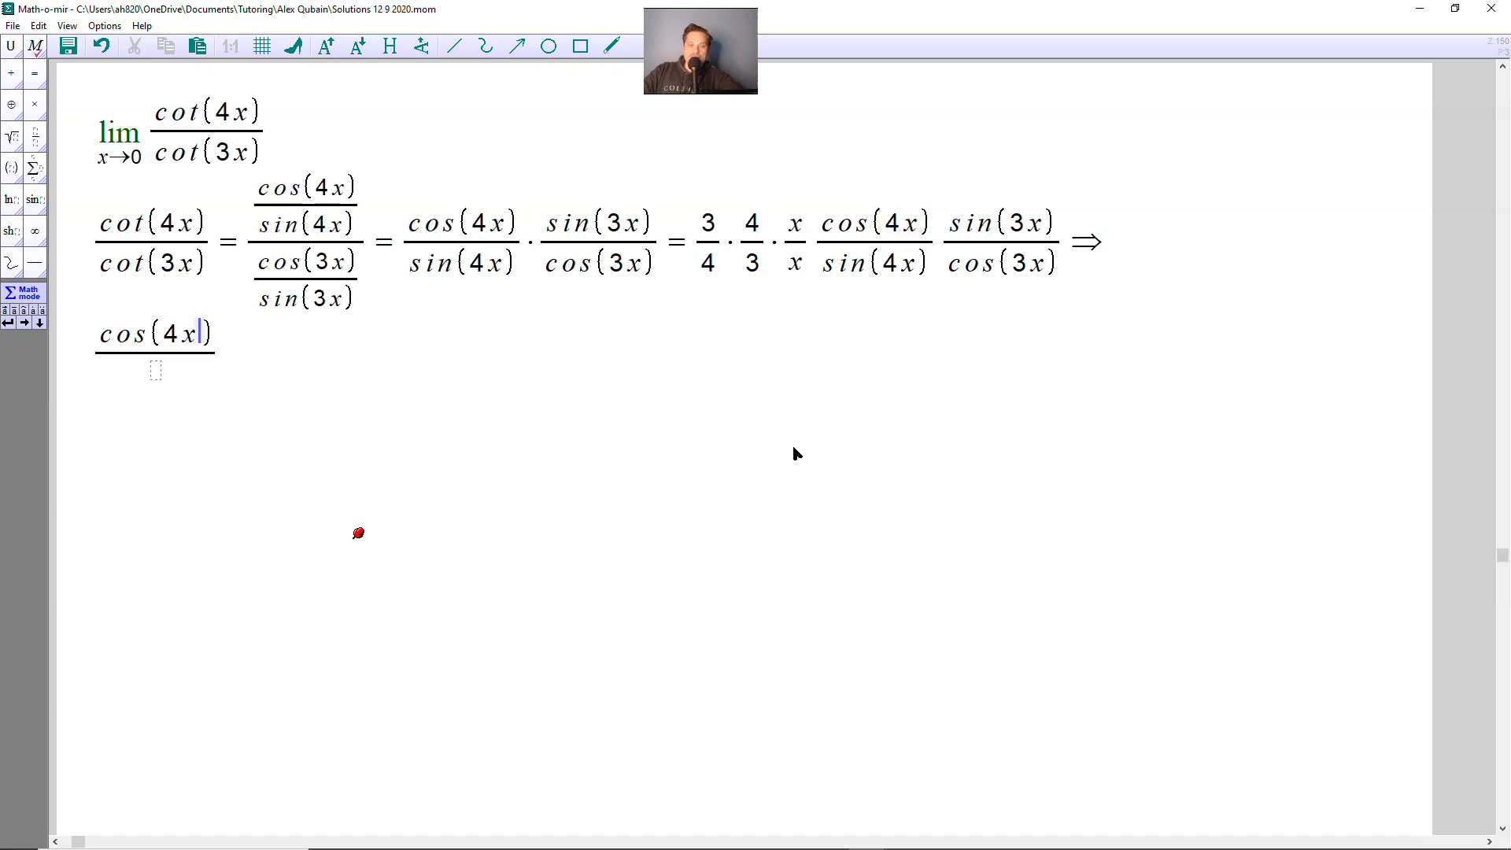
key("Down")
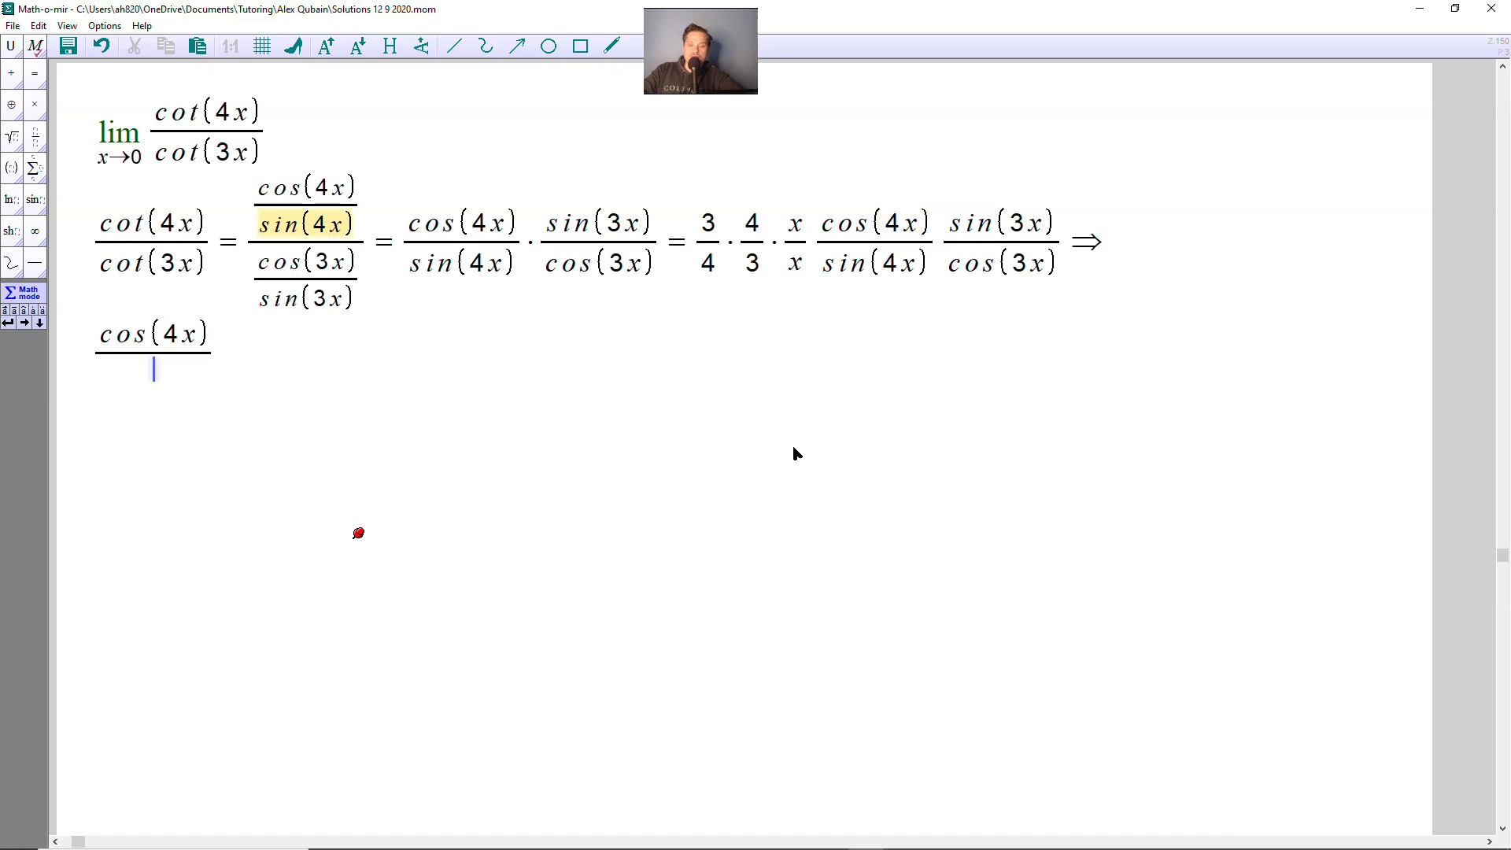
type("cos(")
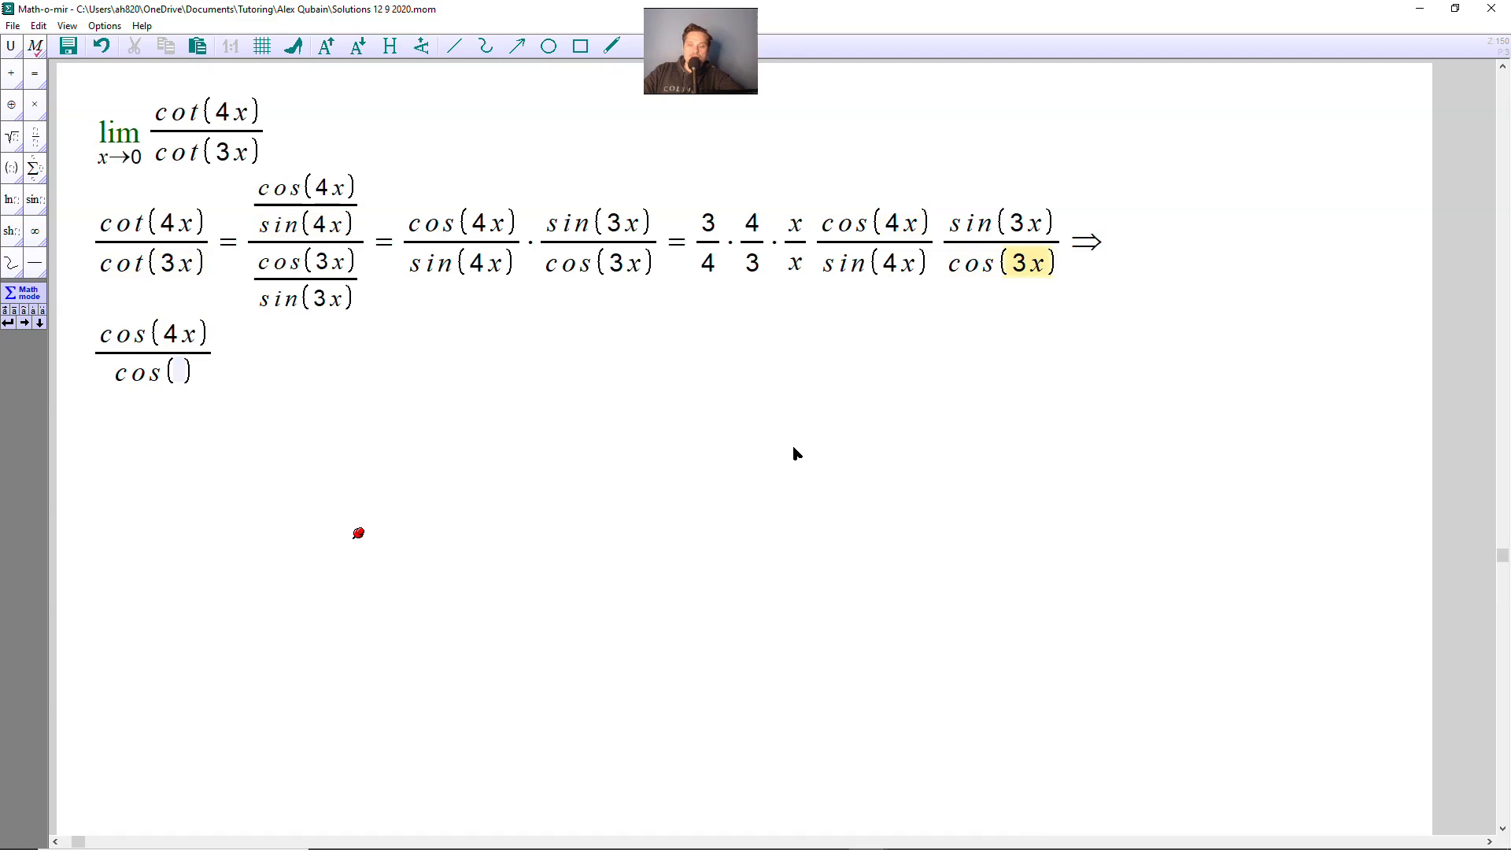
type("3x*")
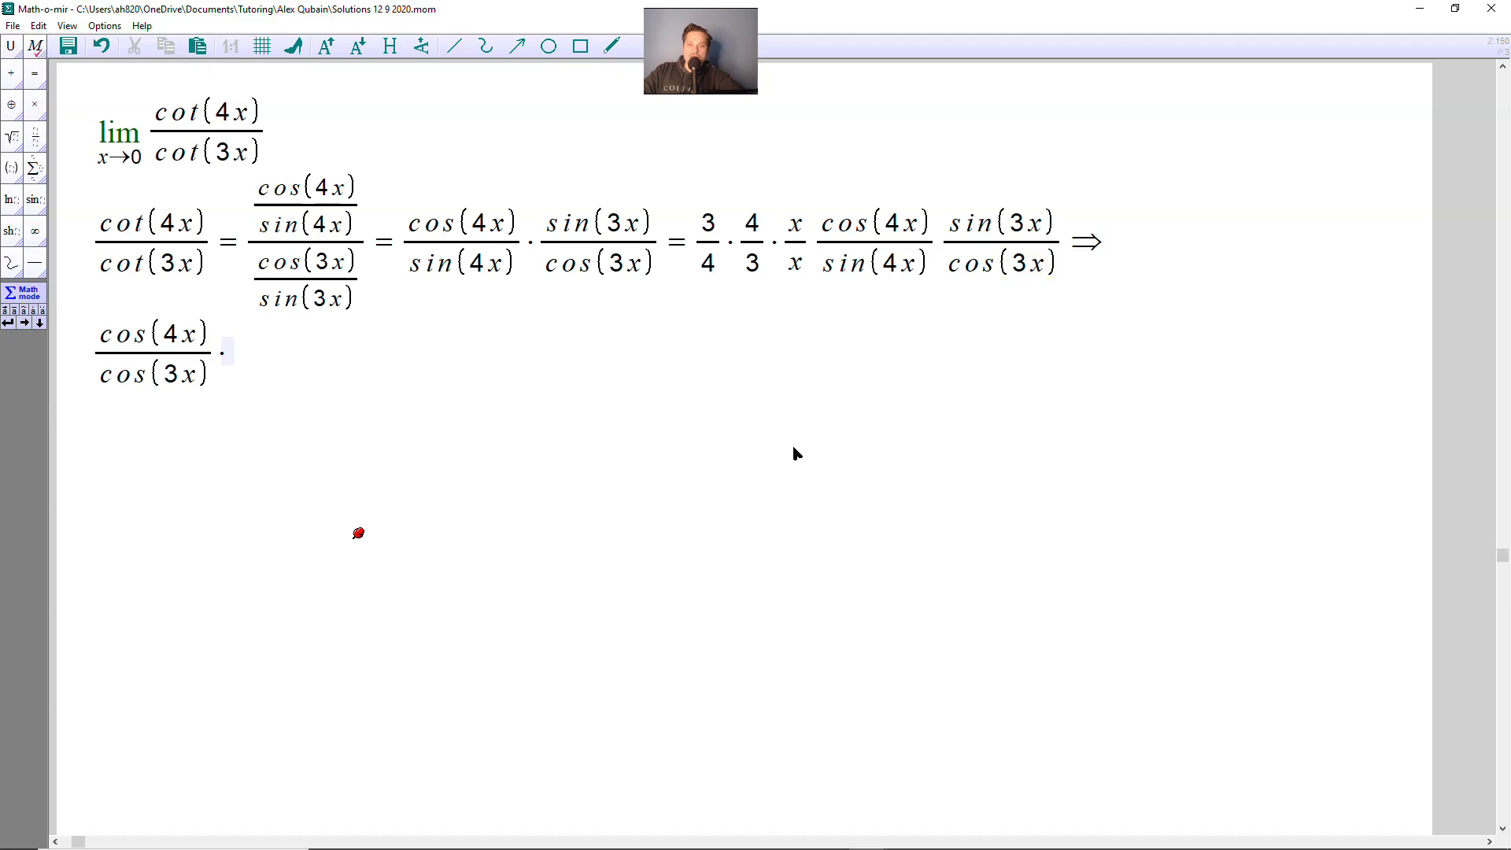
- Enter the fraction 4x over sin(4x) as the second factor of the new line
key("slash")
type("x/")
key("Down")
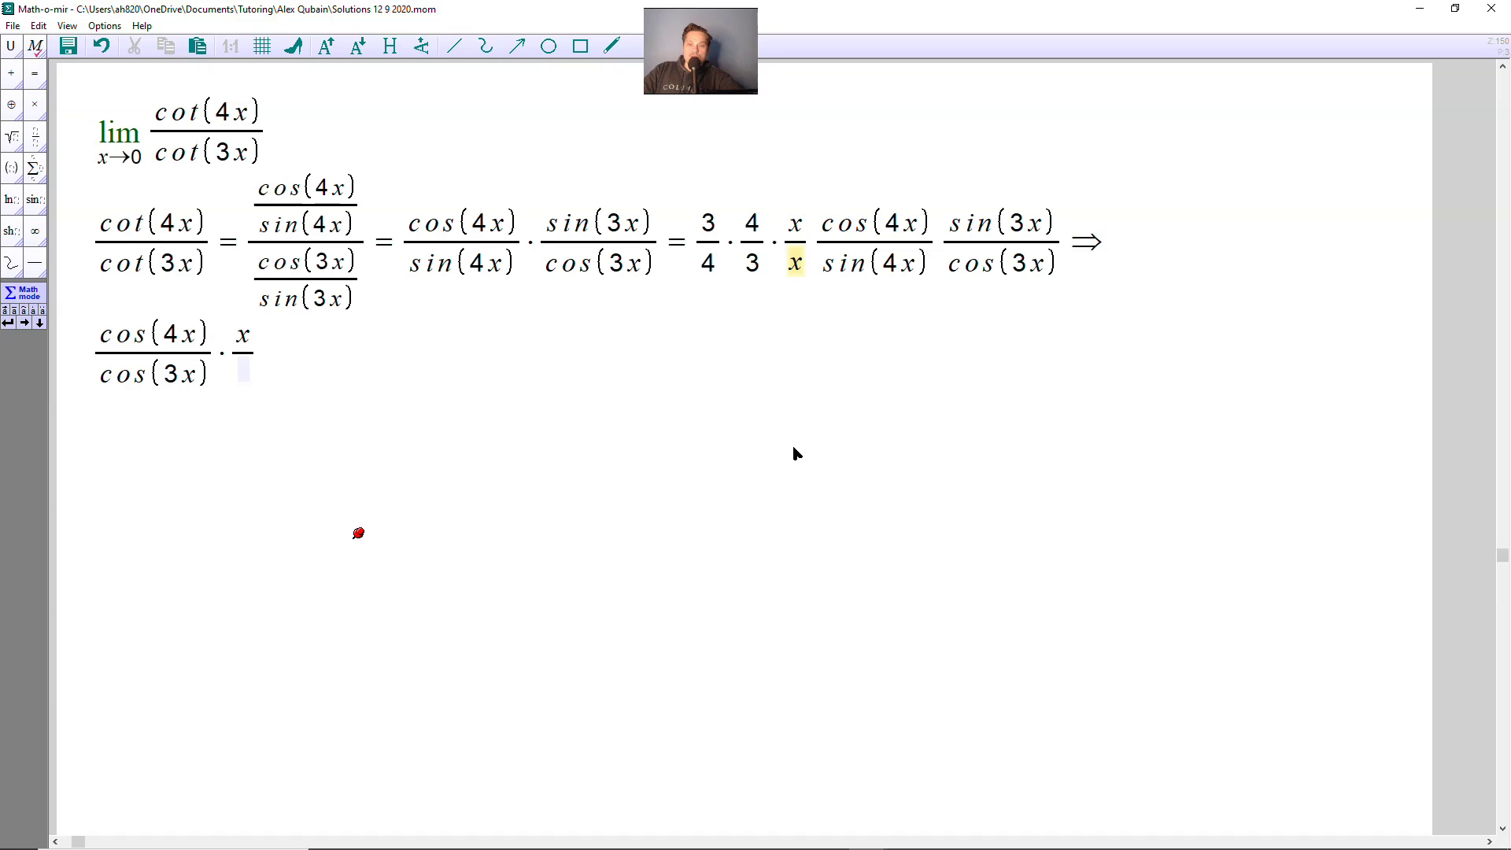
type("sin(4x")
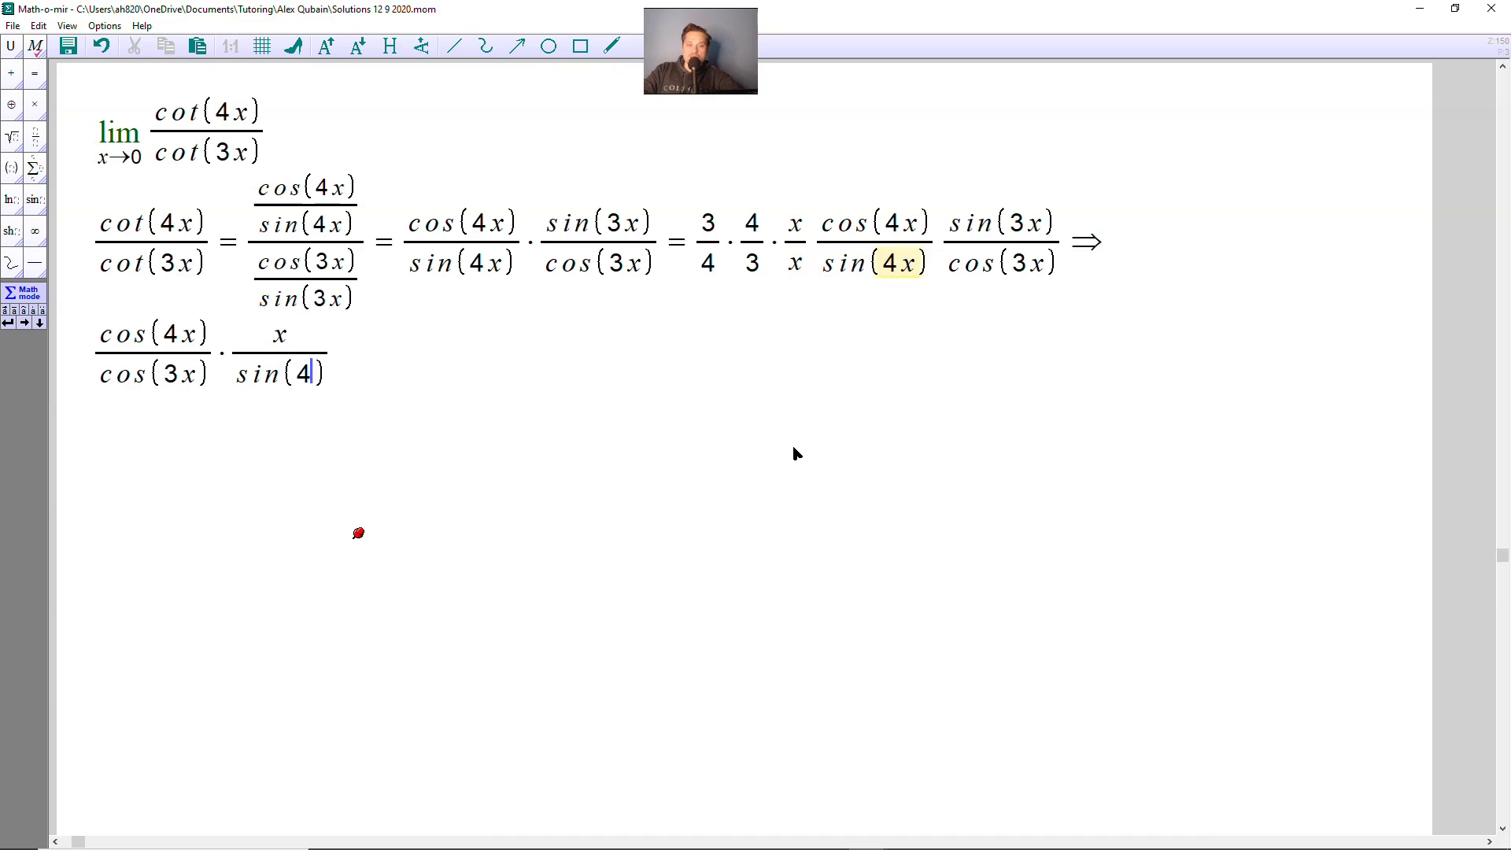
key("Right")
key("Right")
key("Left")
key("Left")
key("Left")
key("Up")
type("4")
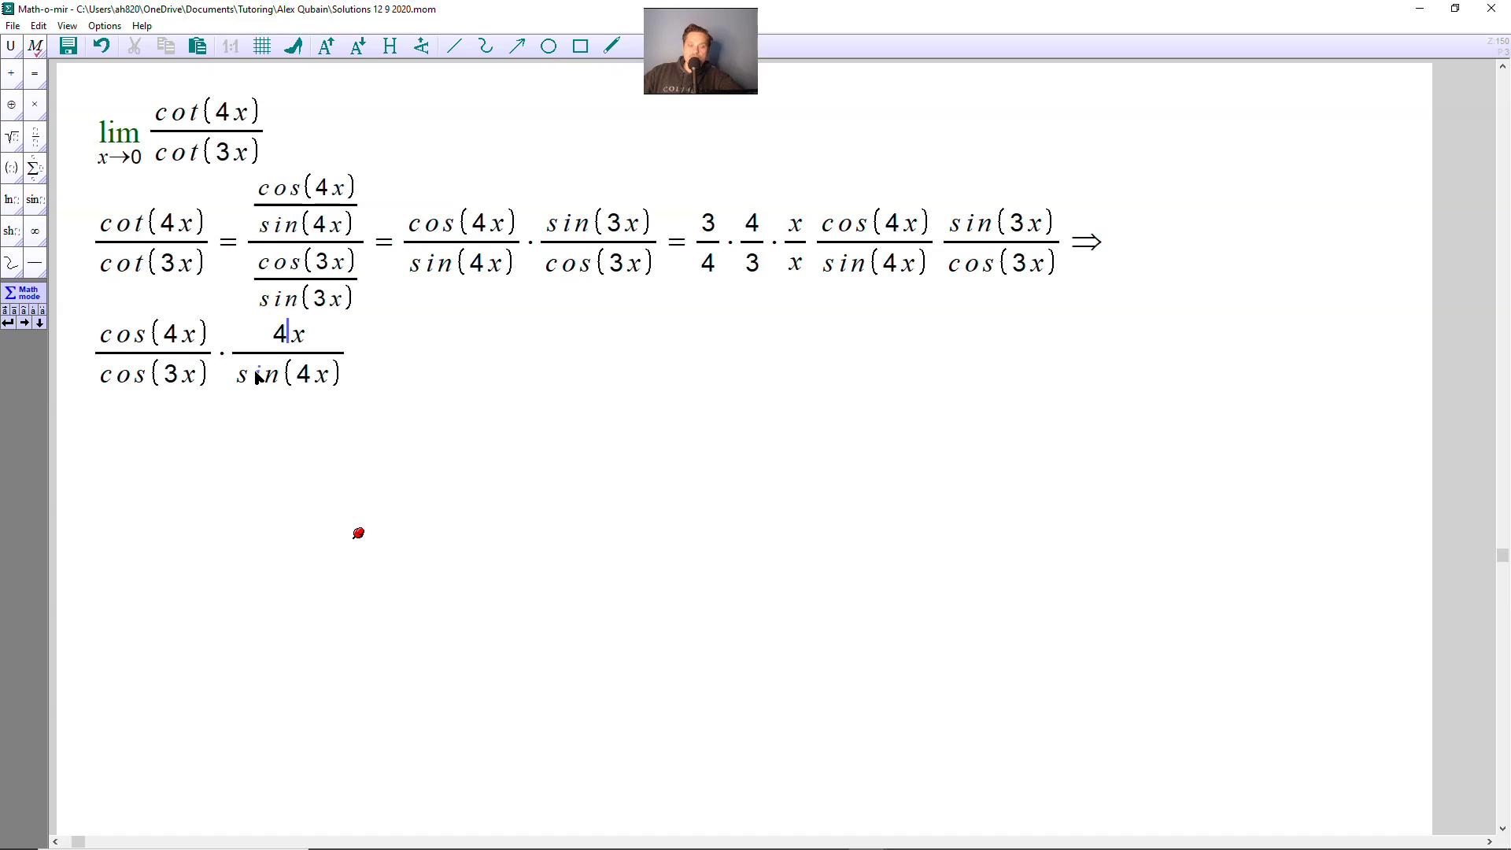
- Multiply the expression by a third fraction, sin(3x) over 3x
left_click(352, 364)
type("*/")
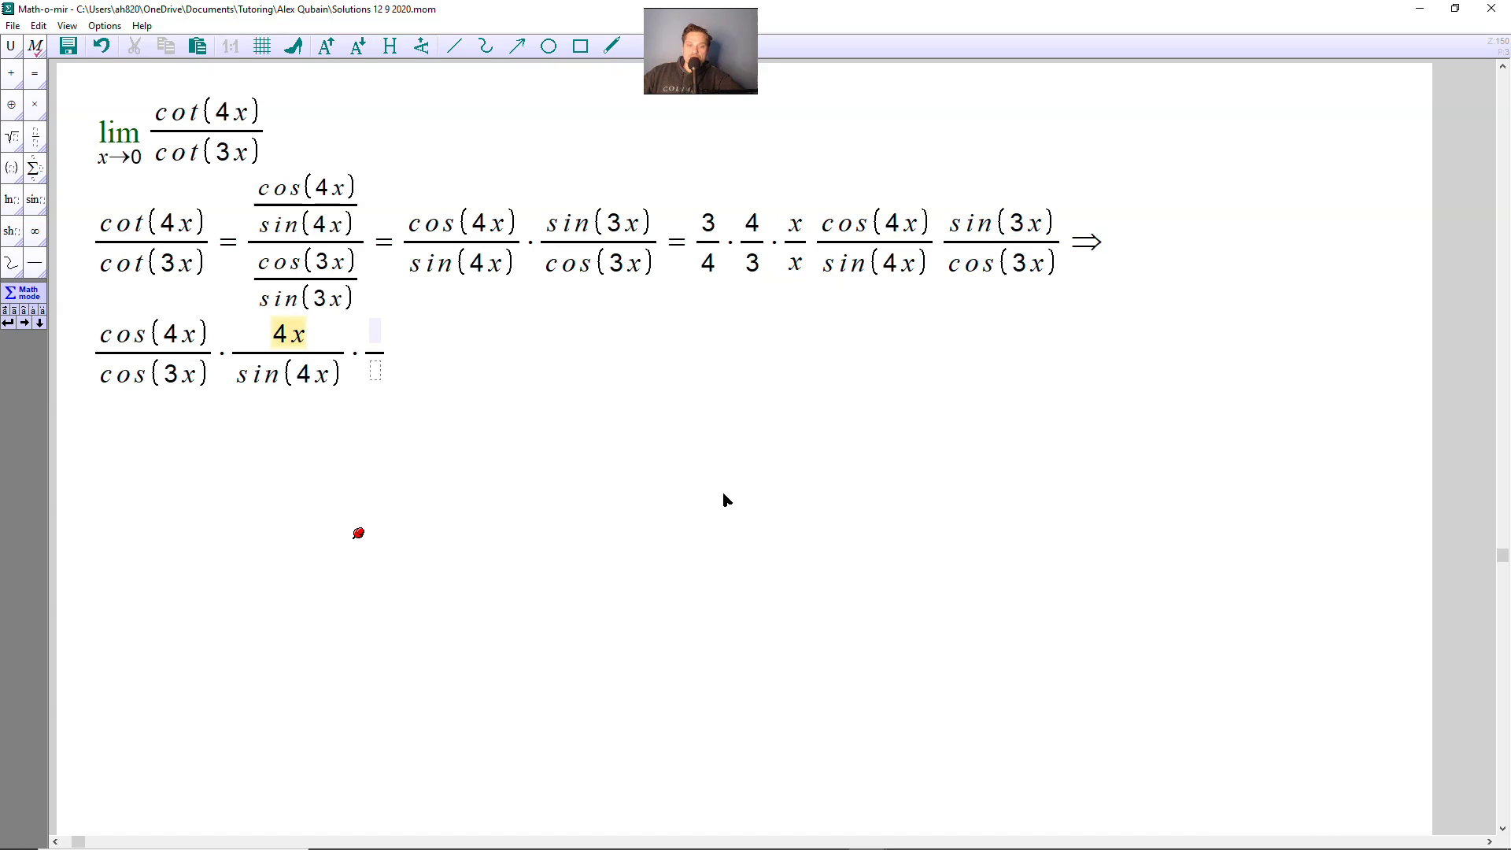
type("sin(3x")
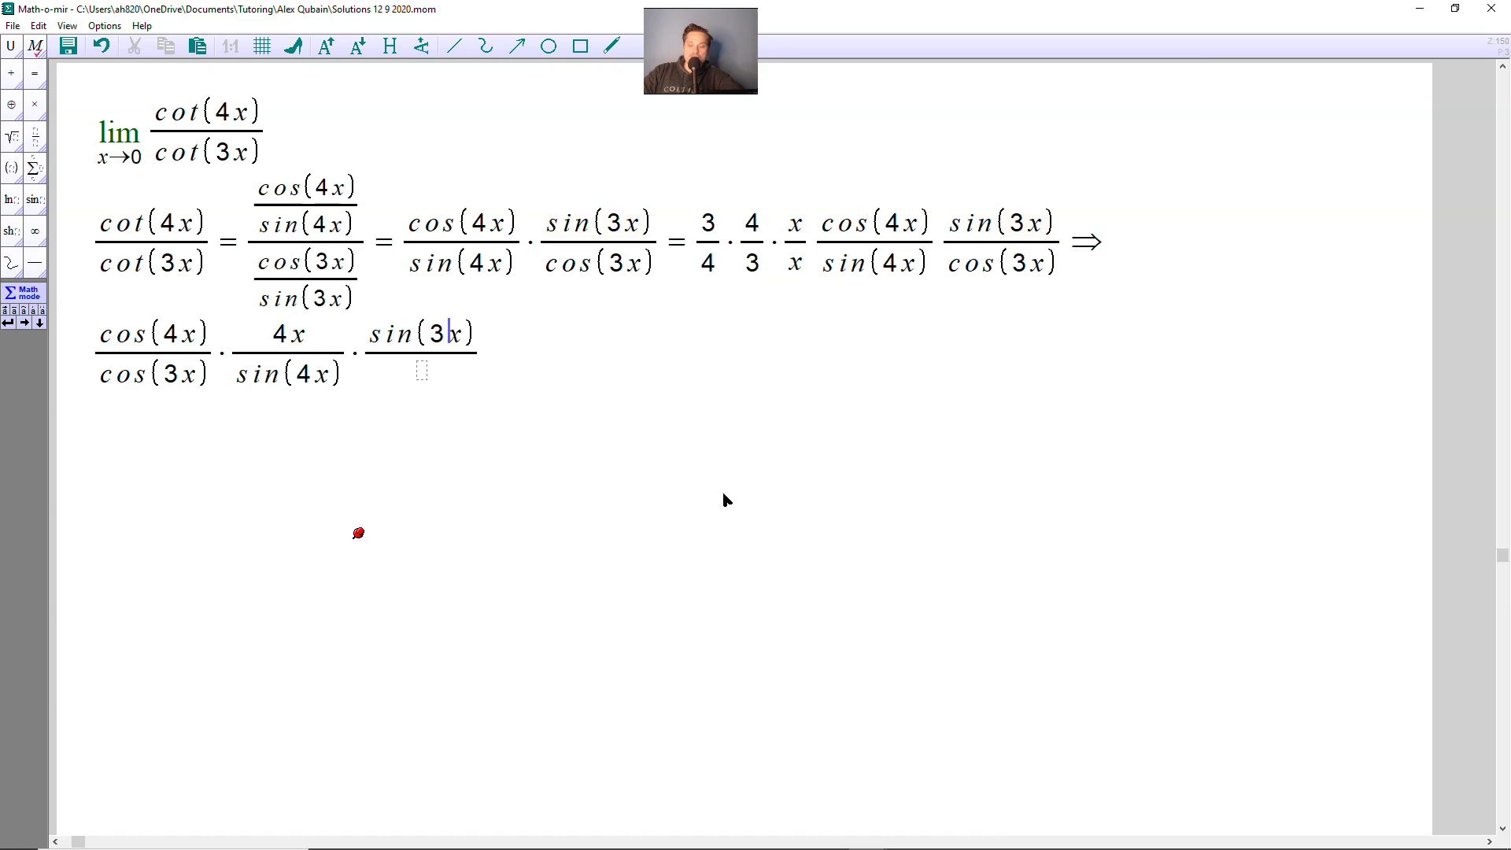
key("Down")
type("3x")
key("Right")
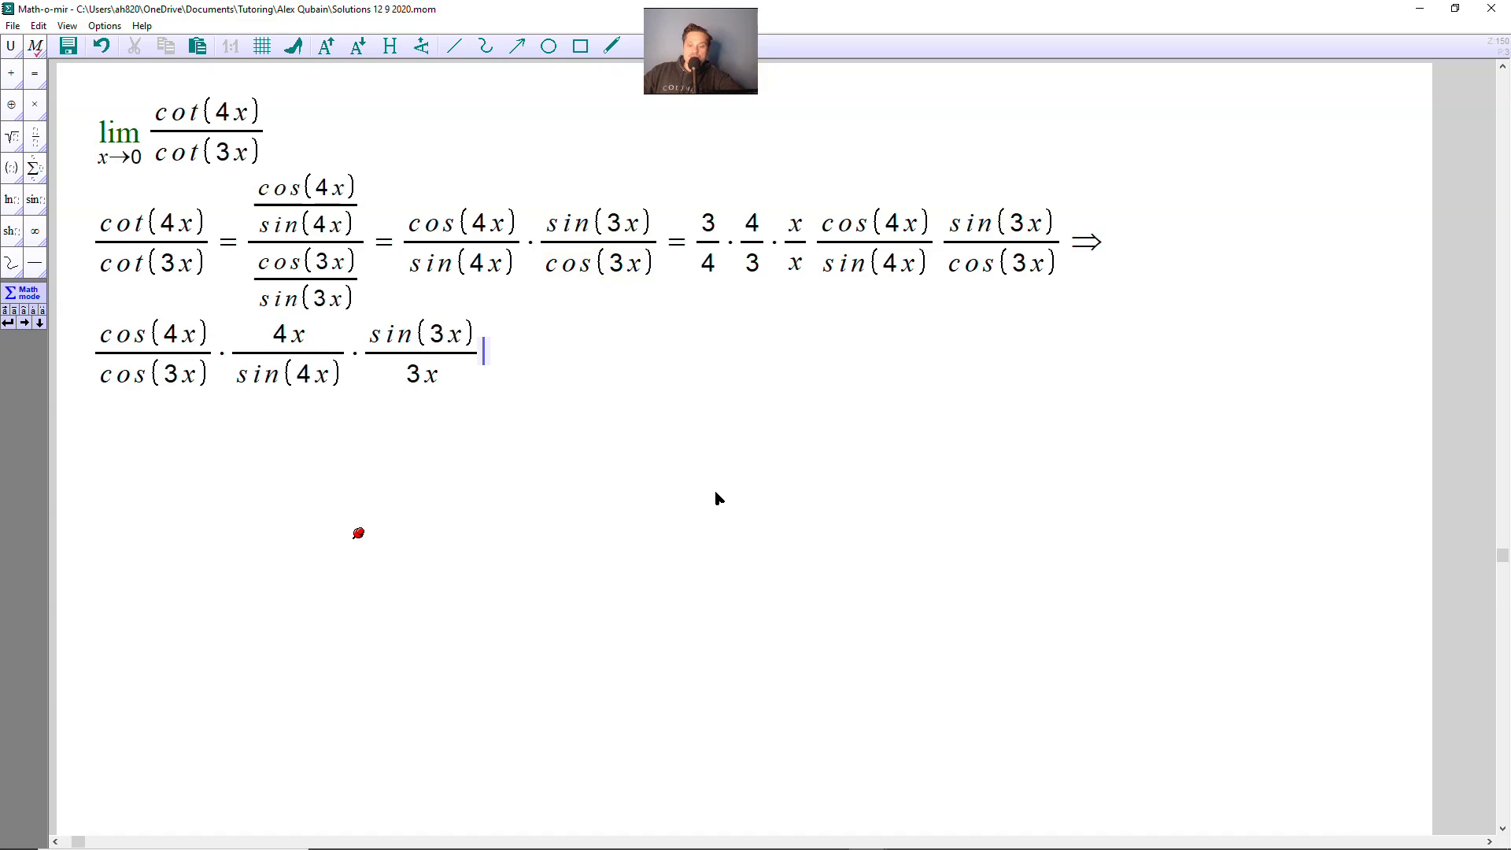
- Append a factor of 3/4 to the product and color both it and the 3/4 in the line above red
type("*")
type("3/4")
right_click(715, 247)
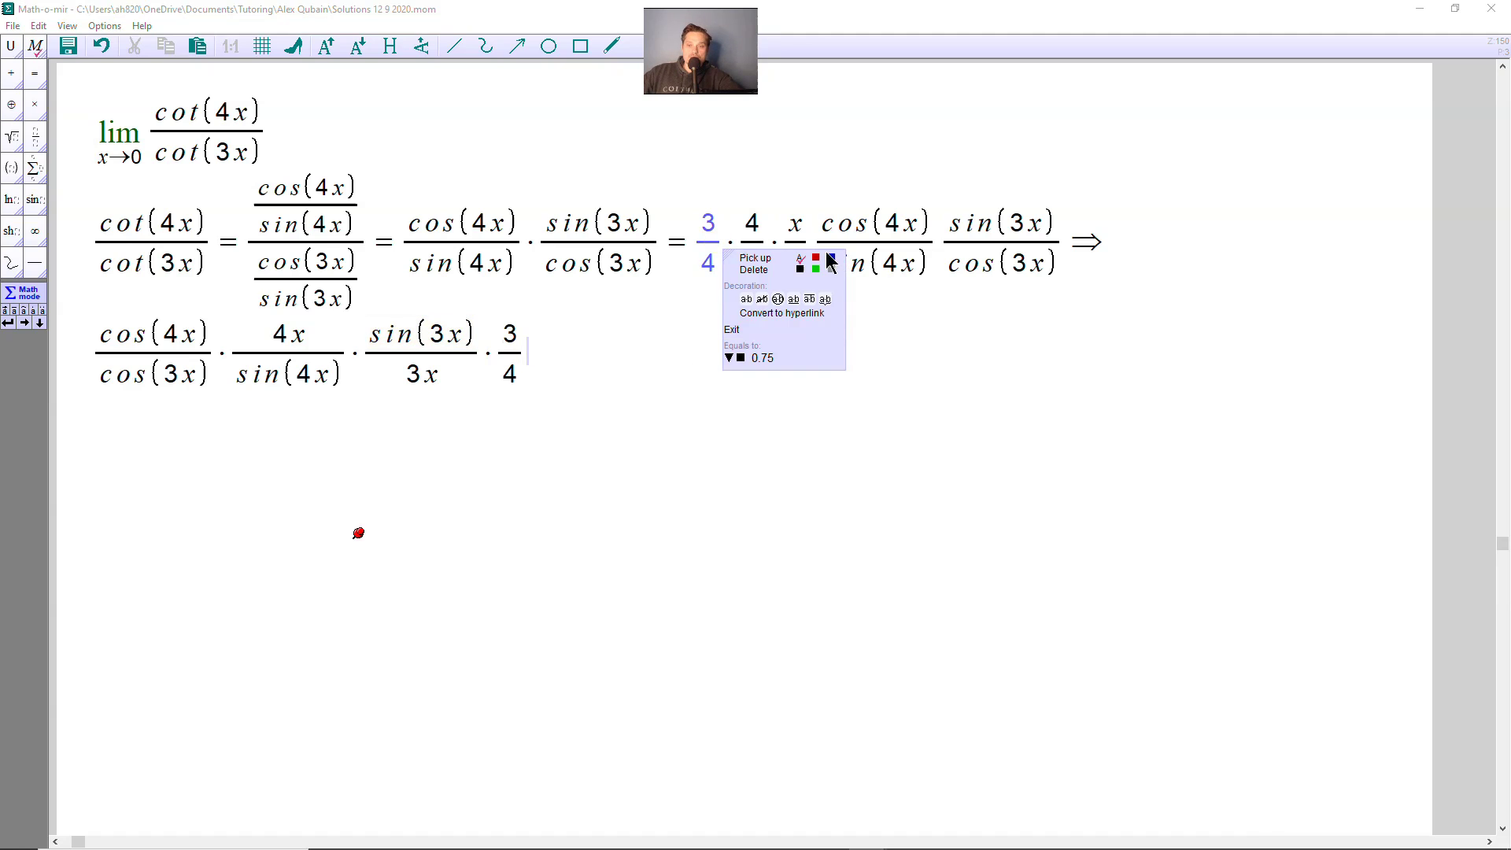
left_click(821, 259)
right_click(508, 361)
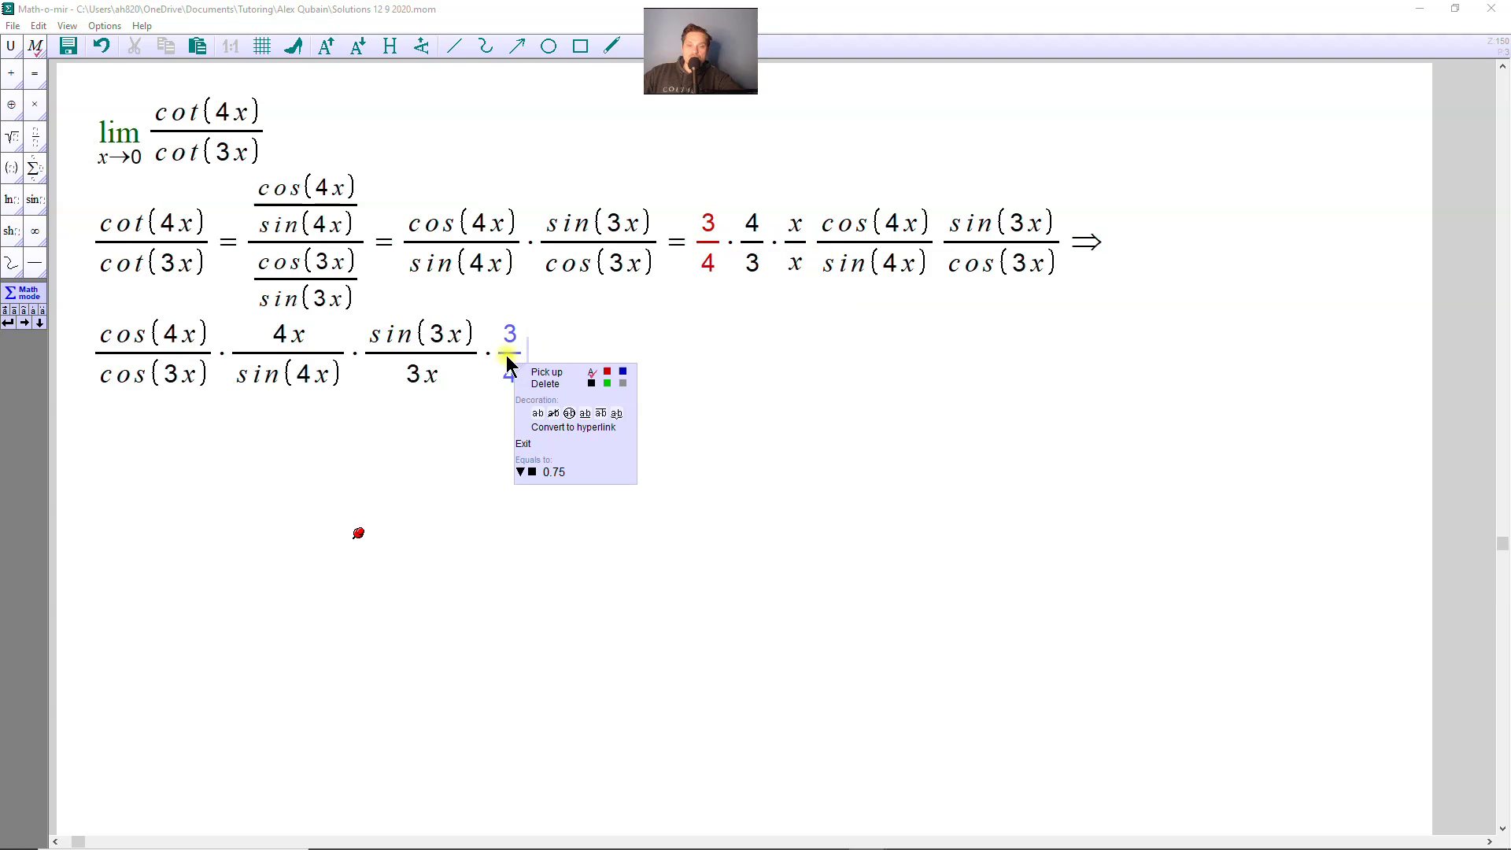
left_click(615, 375)
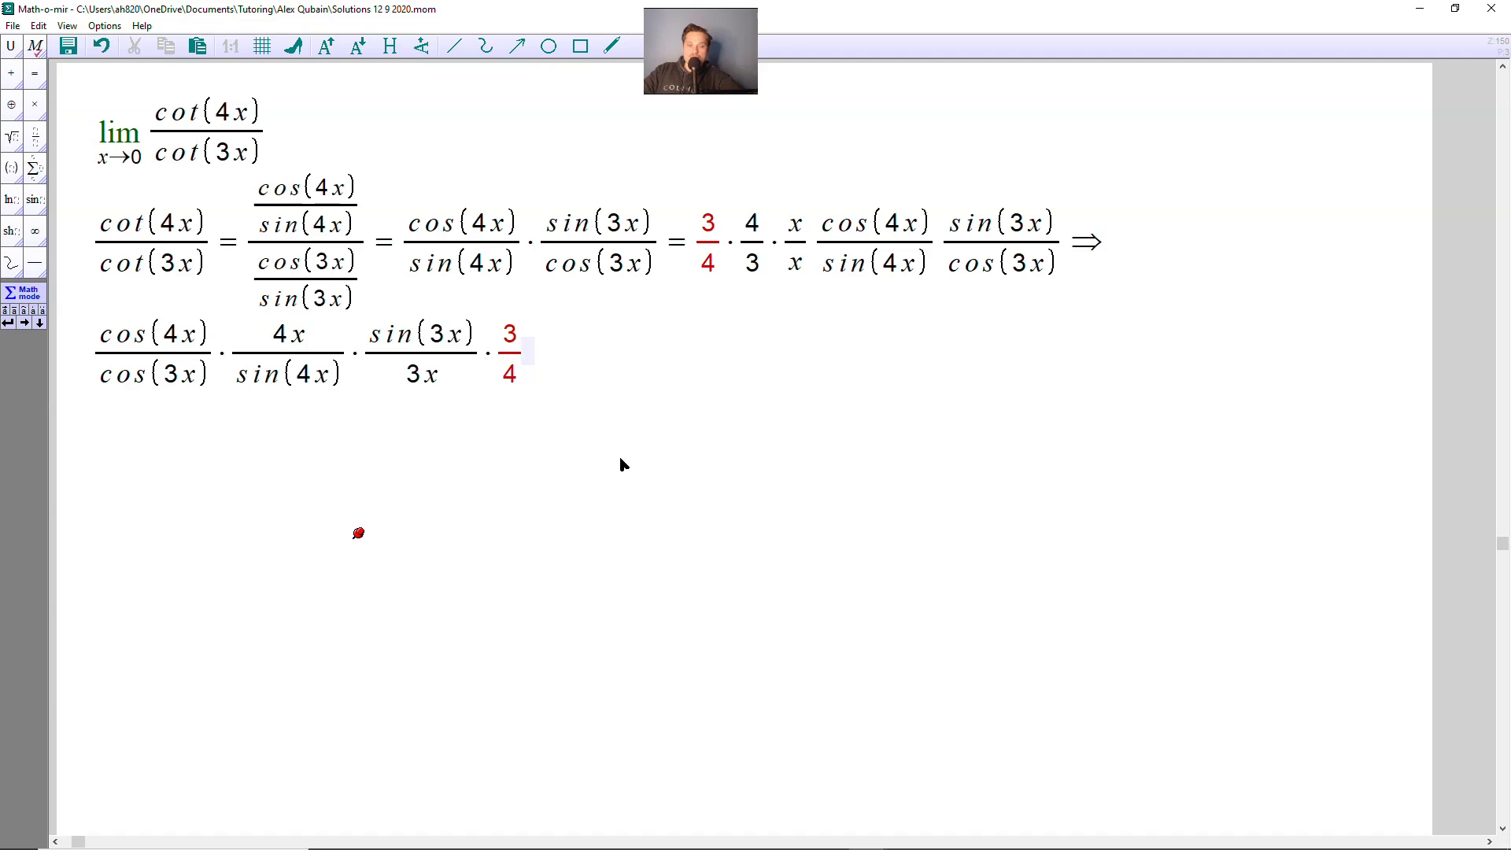
- On a new line, write a limit as x→0 with the coefficient 3/4 in front of it
key("Return")
type("lim")
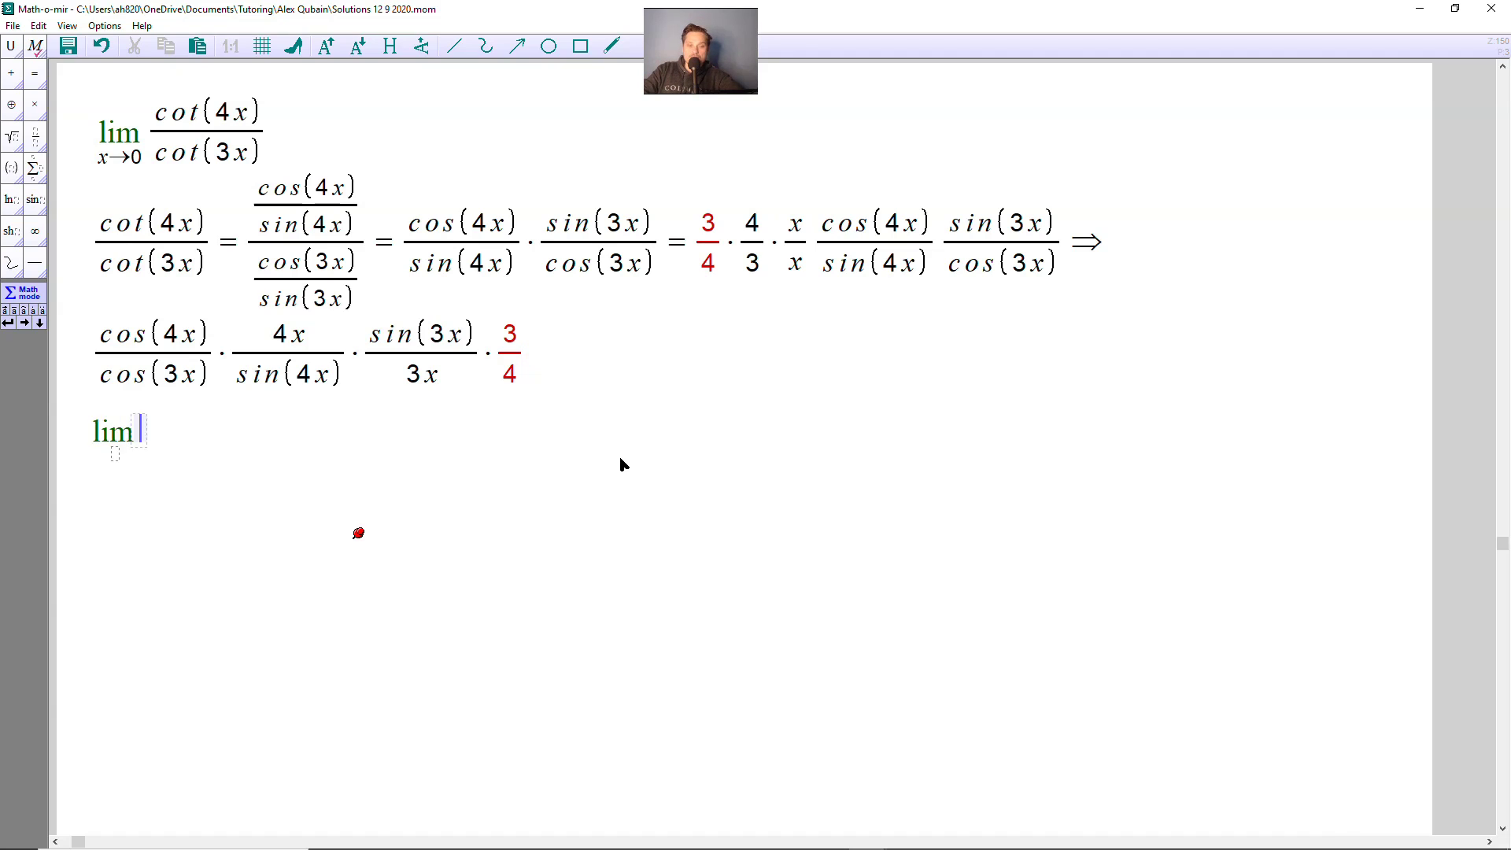
key("space")
type("x->0")
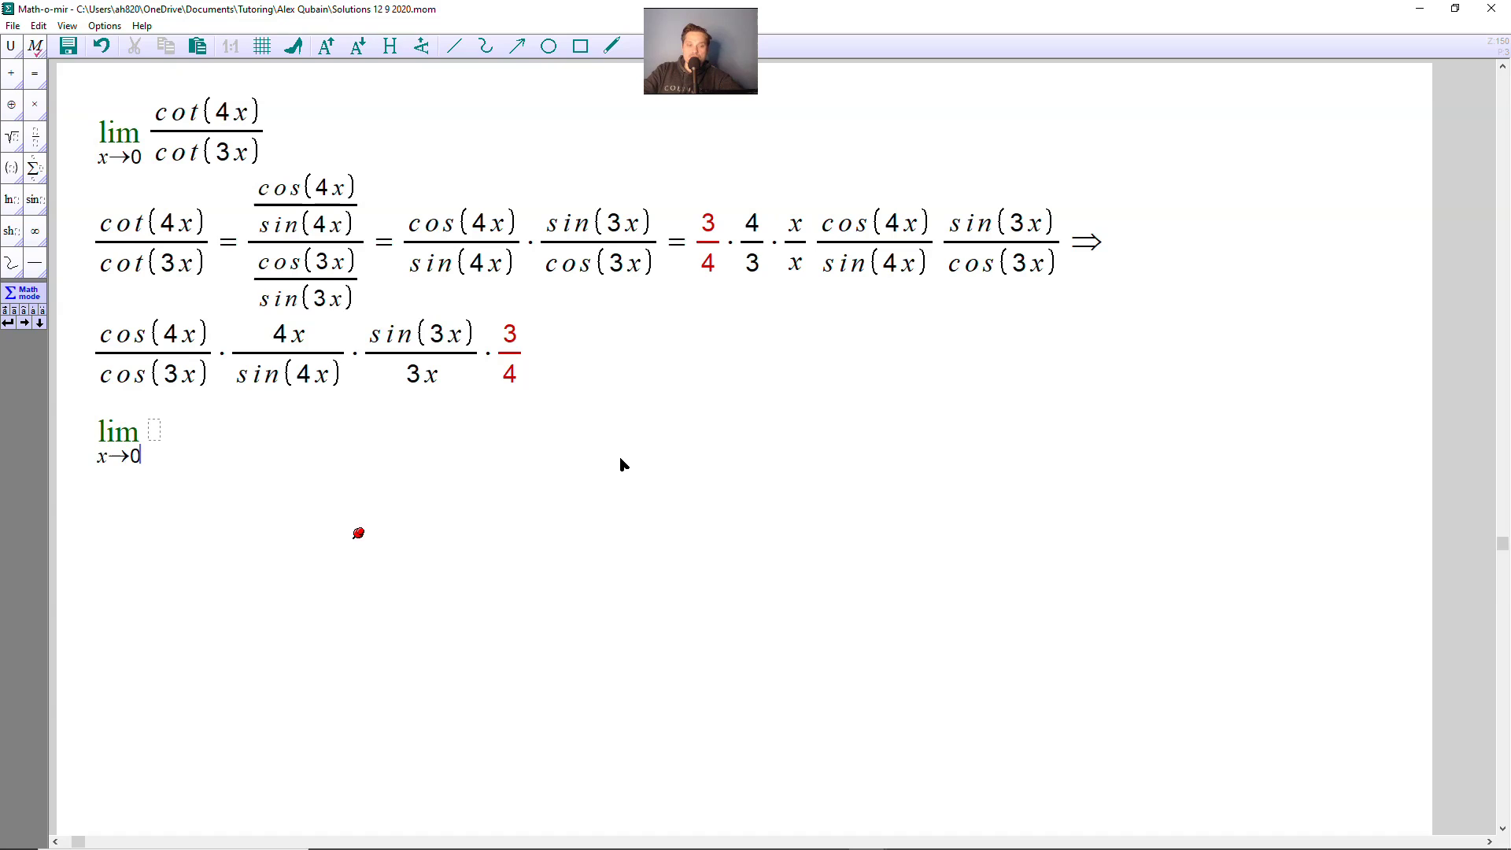
key("space")
key("Home")
type("3/4")
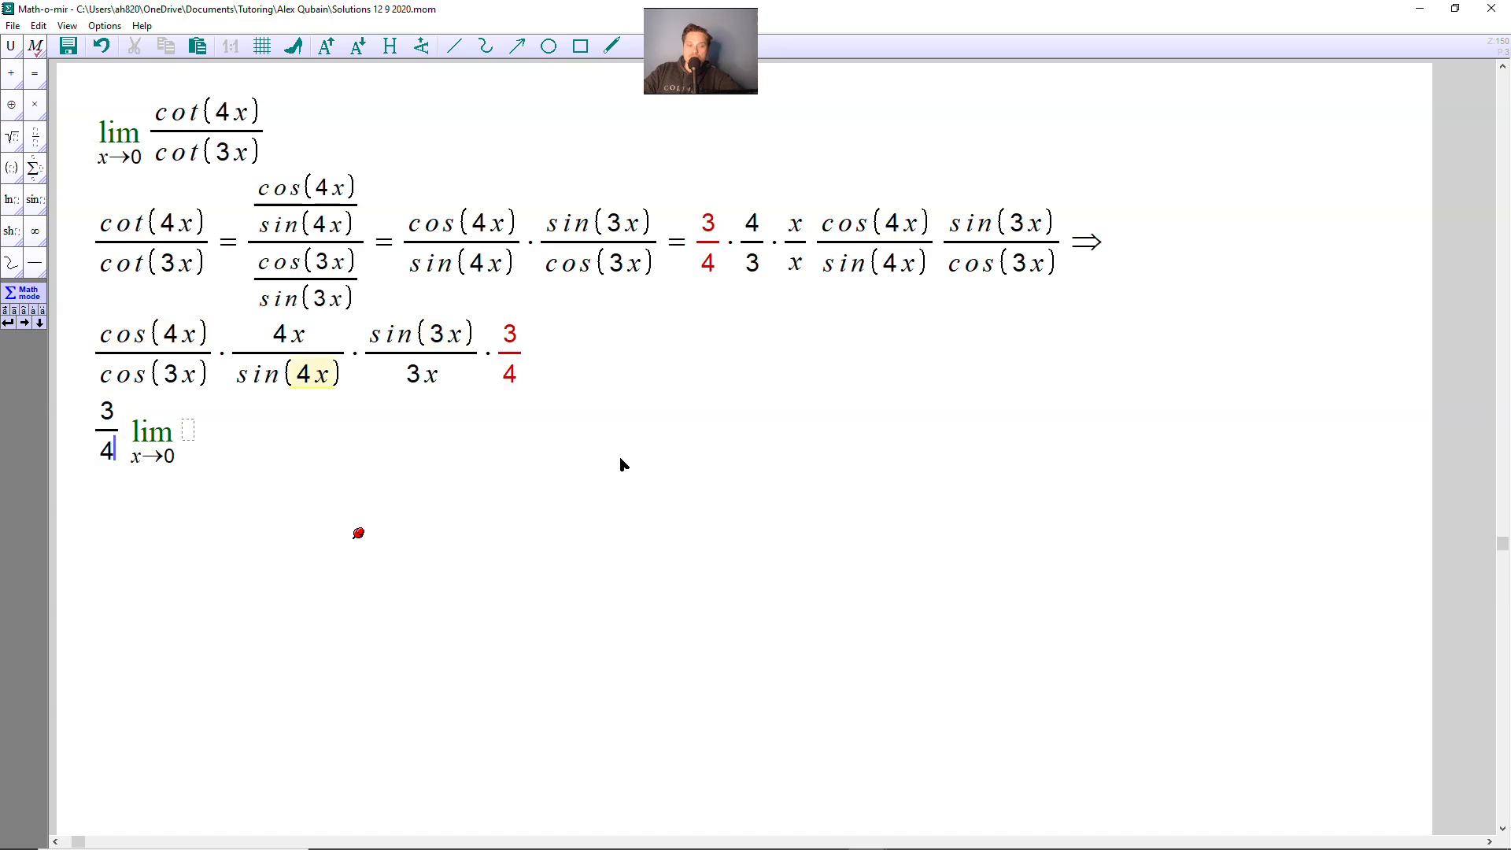
- Fill in the new limit's expression with the fraction cos(4x) over cos(3x)
key("End")
key("Left")
type("/")
type("cos(4x")
key("Down")
type("cos(3x")
key("Right")
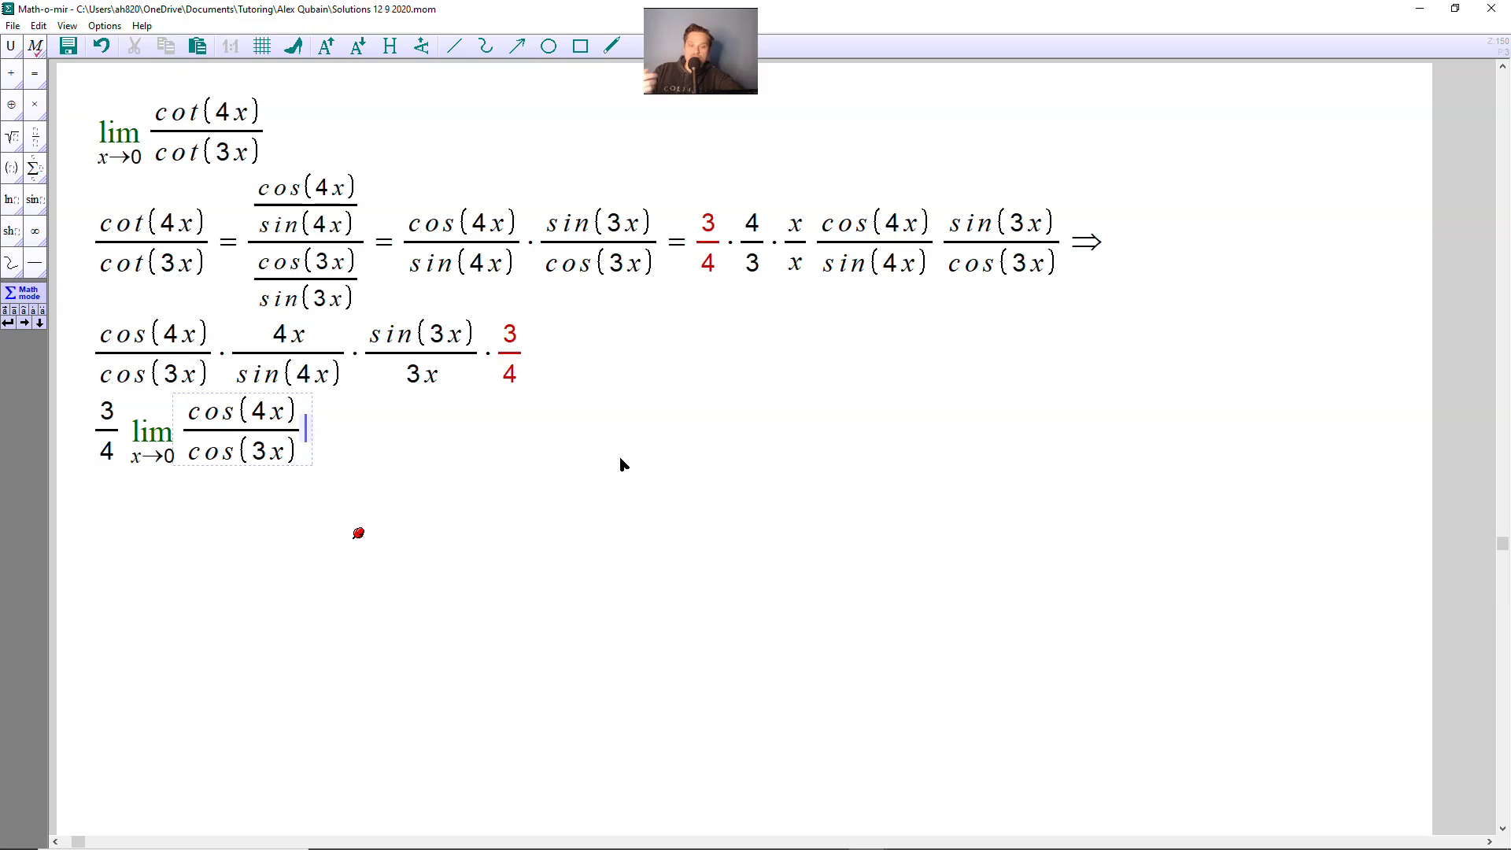
key("Right")
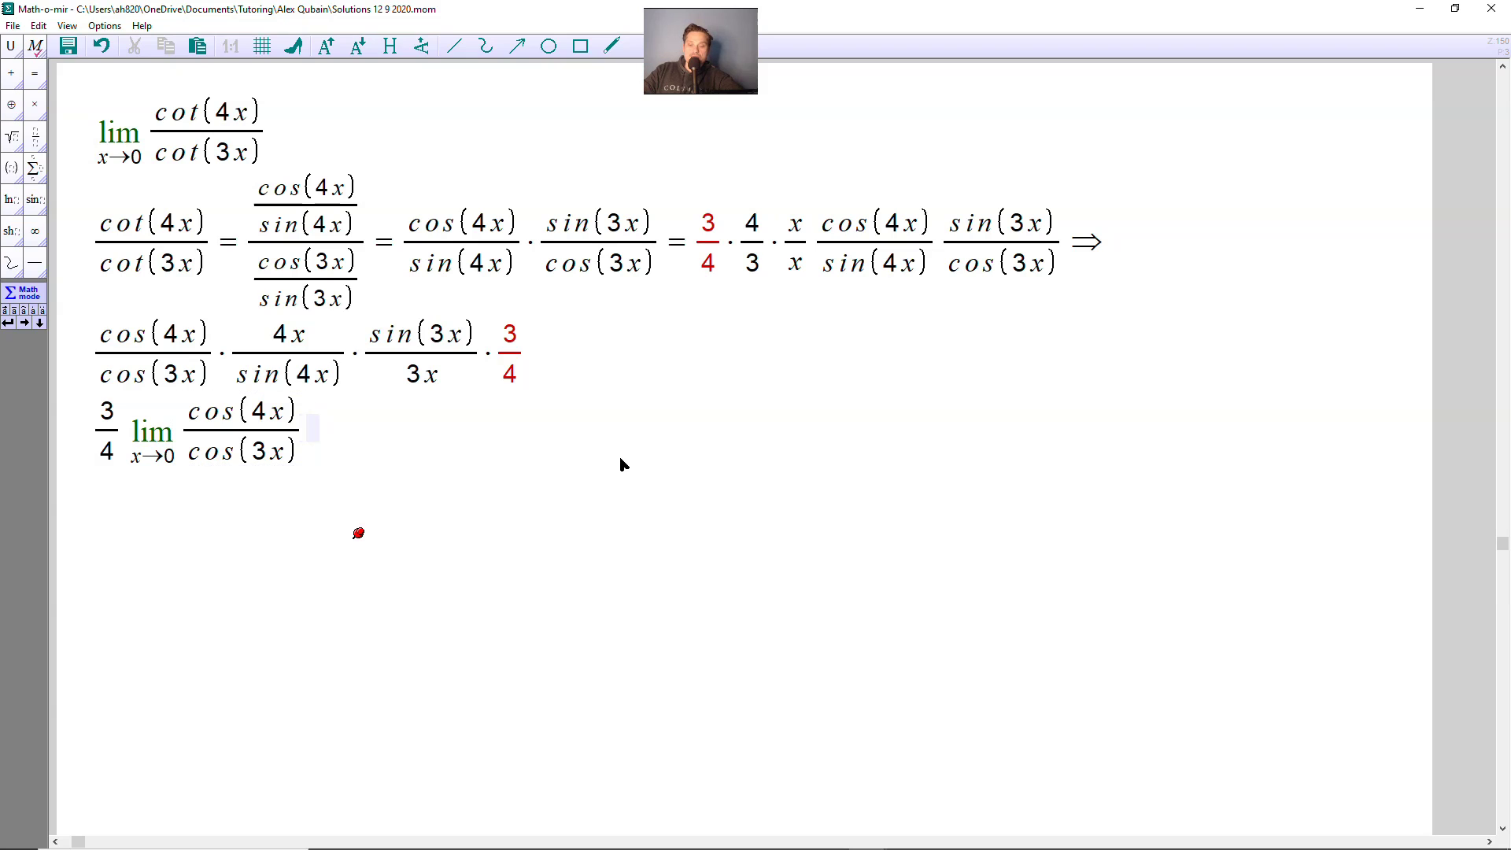
- Multiply by a copy of the cosine limit and replace the copy's numerator with 4x
type("*")
right_click(169, 435)
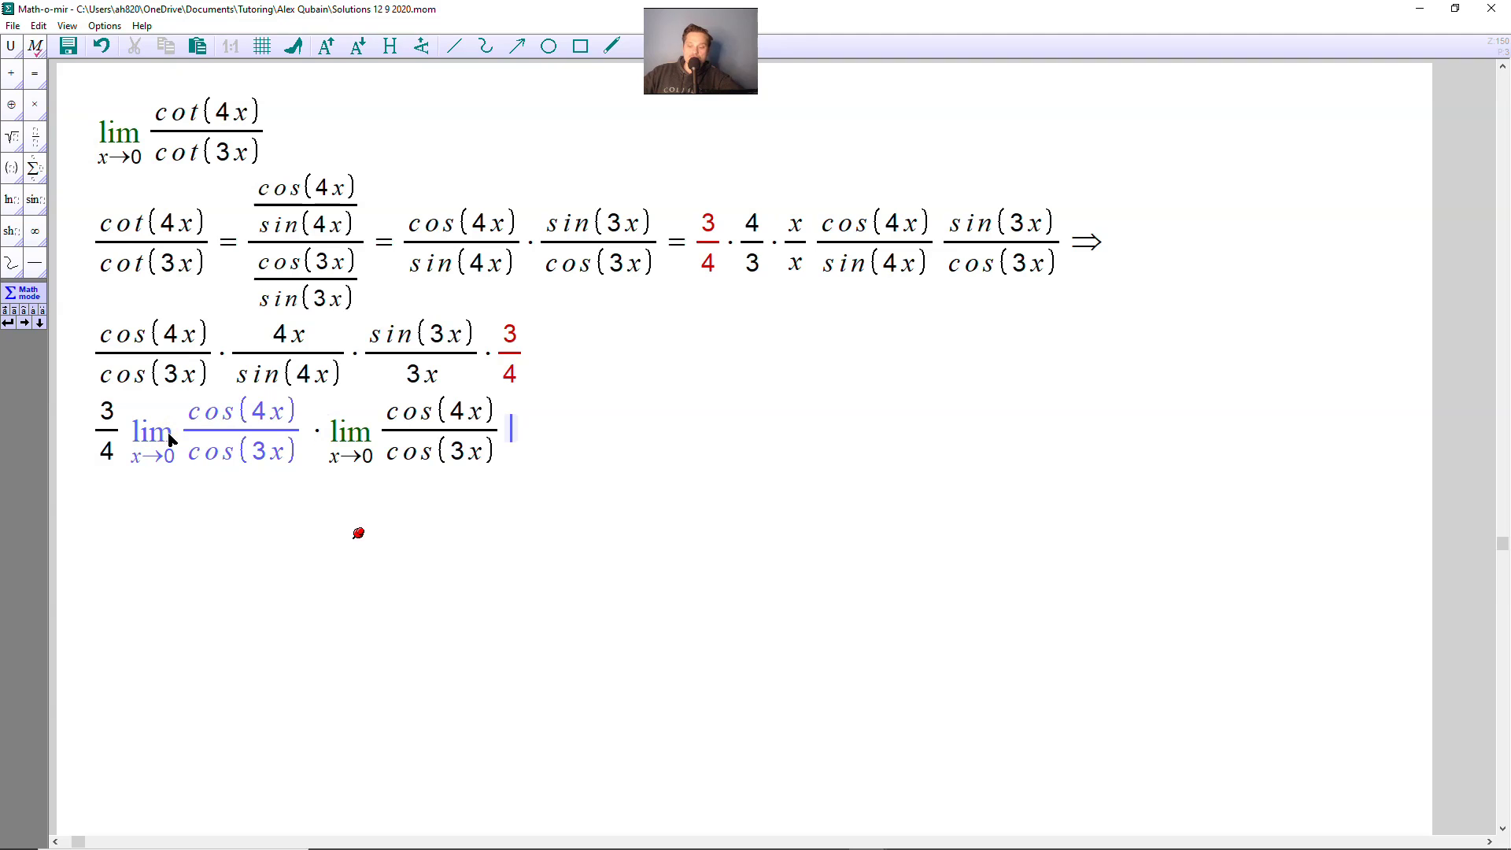
key("Left")
key("BackSpace")
key("BackSpace")
key("BackSpace")
key("BackSpace")
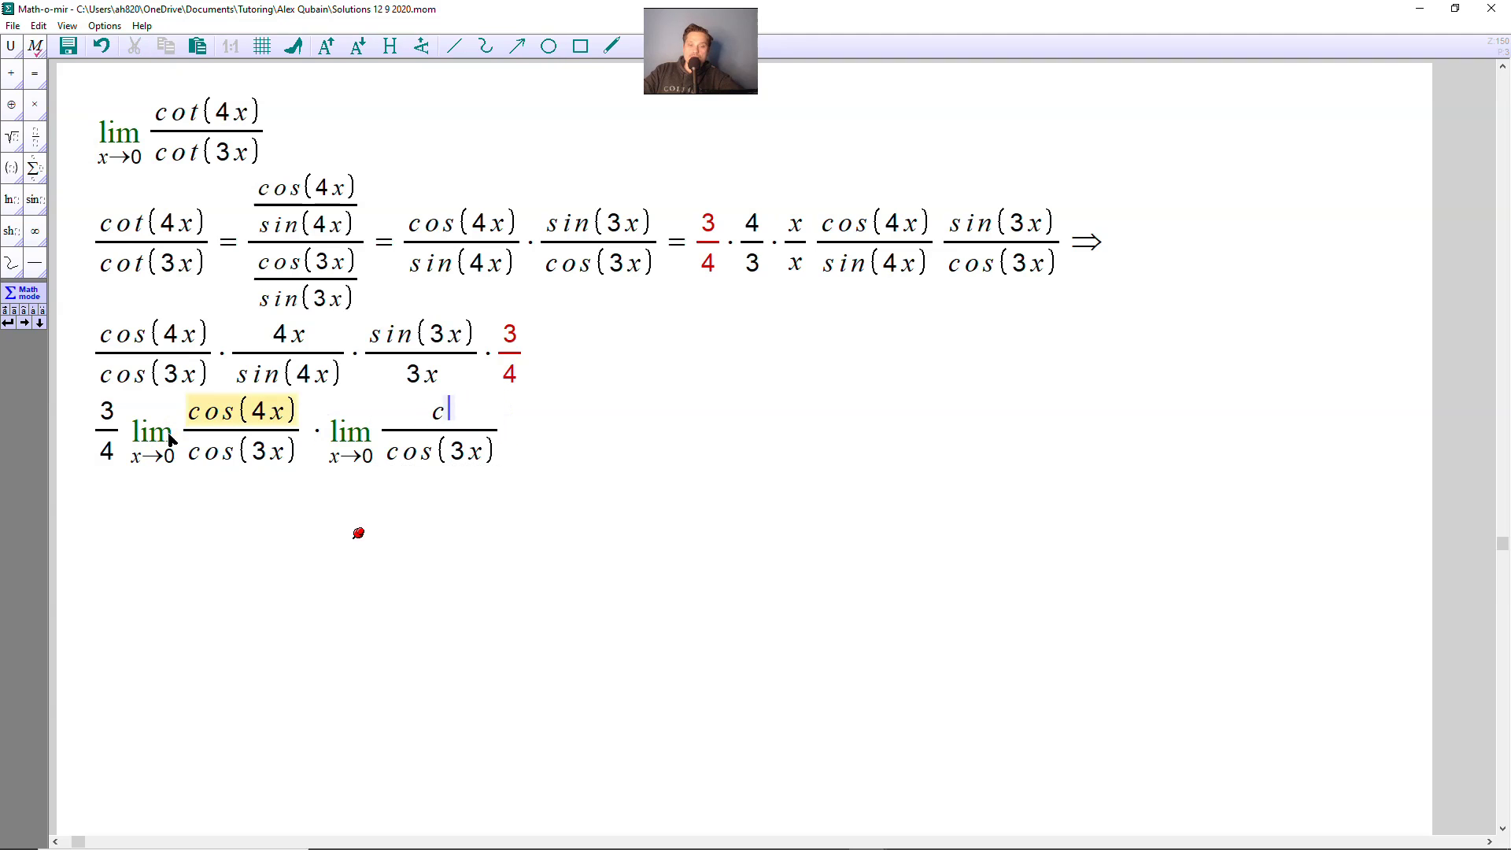
type("4x")
- Replace the second limit's denominator with sin(4x)
key("Down")
key("Right")
key("Right")
key("Right")
key("BackSpace")
key("BackSpace")
key("BackSpace")
key("BackSpace")
type("c")
key("BackSpace")
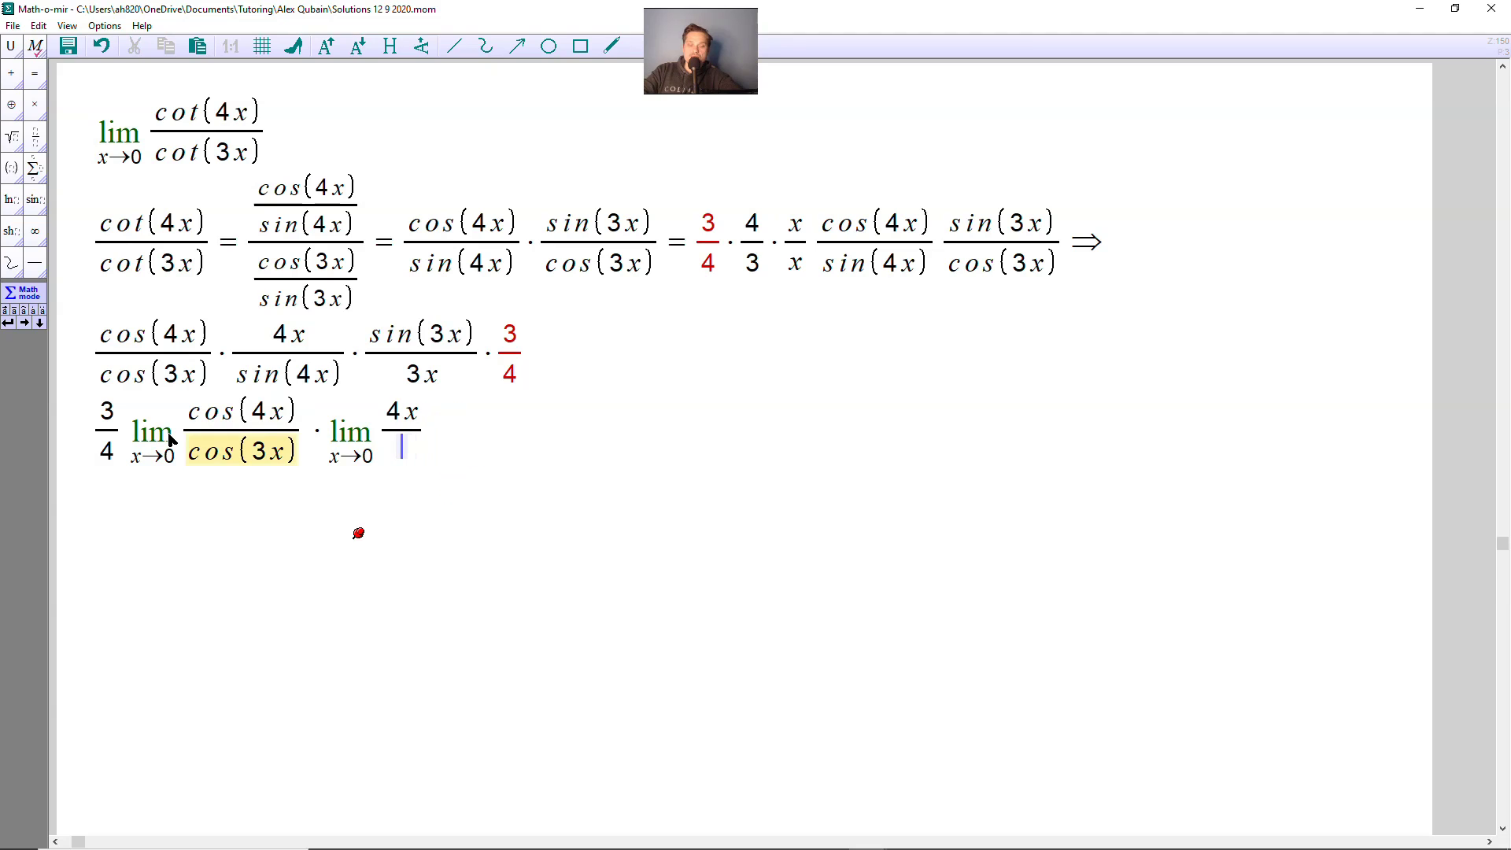
type("sin(4x")
key("Right")
key("Right")
- Multiply by a copy of the 4x over sin(4x) limit and replace the copy's numerator with sin(3x)
type("*")
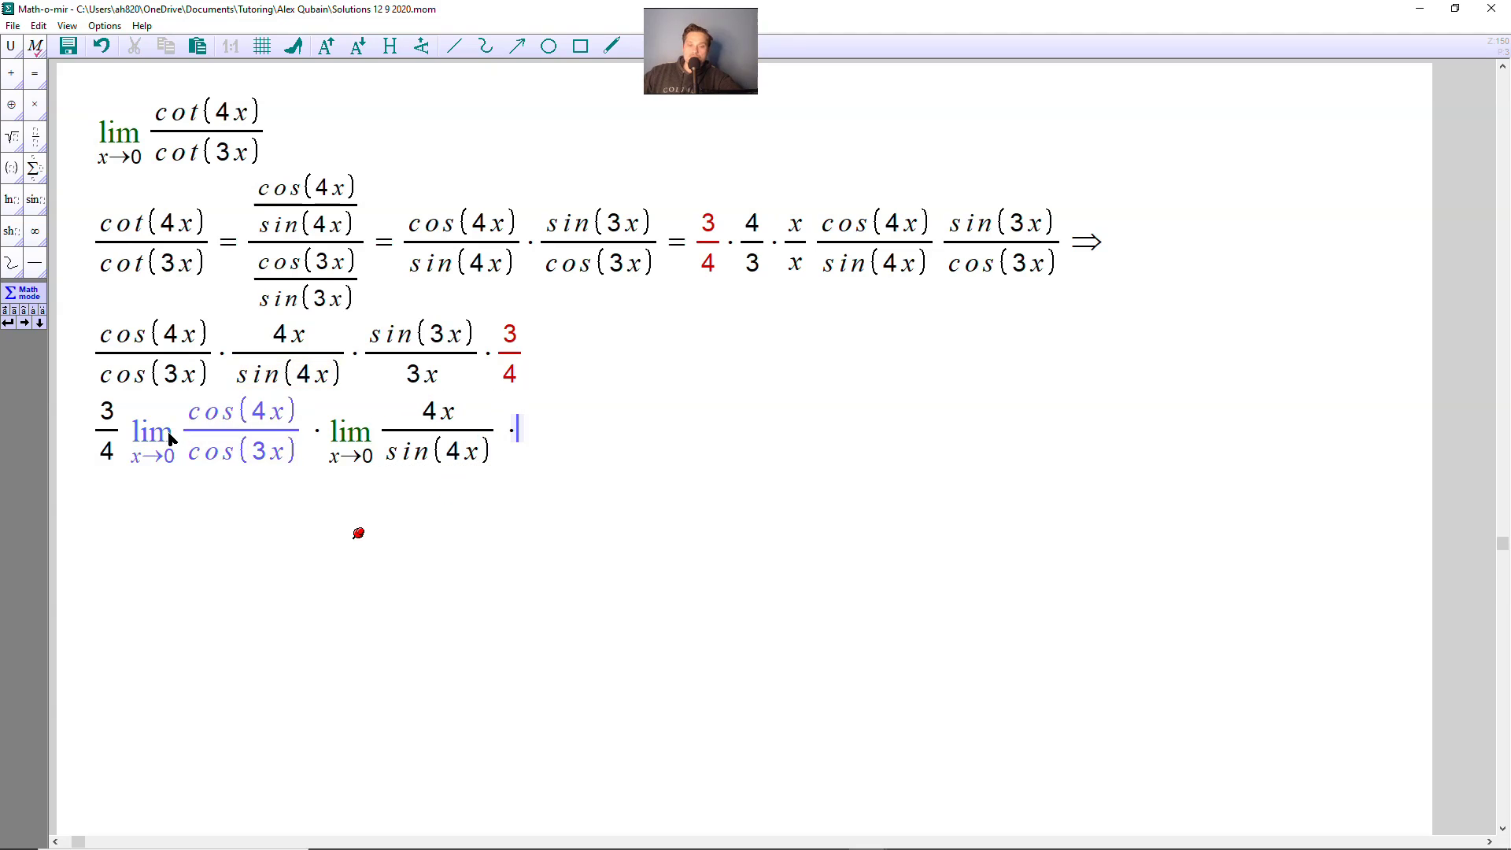
left_click(363, 435)
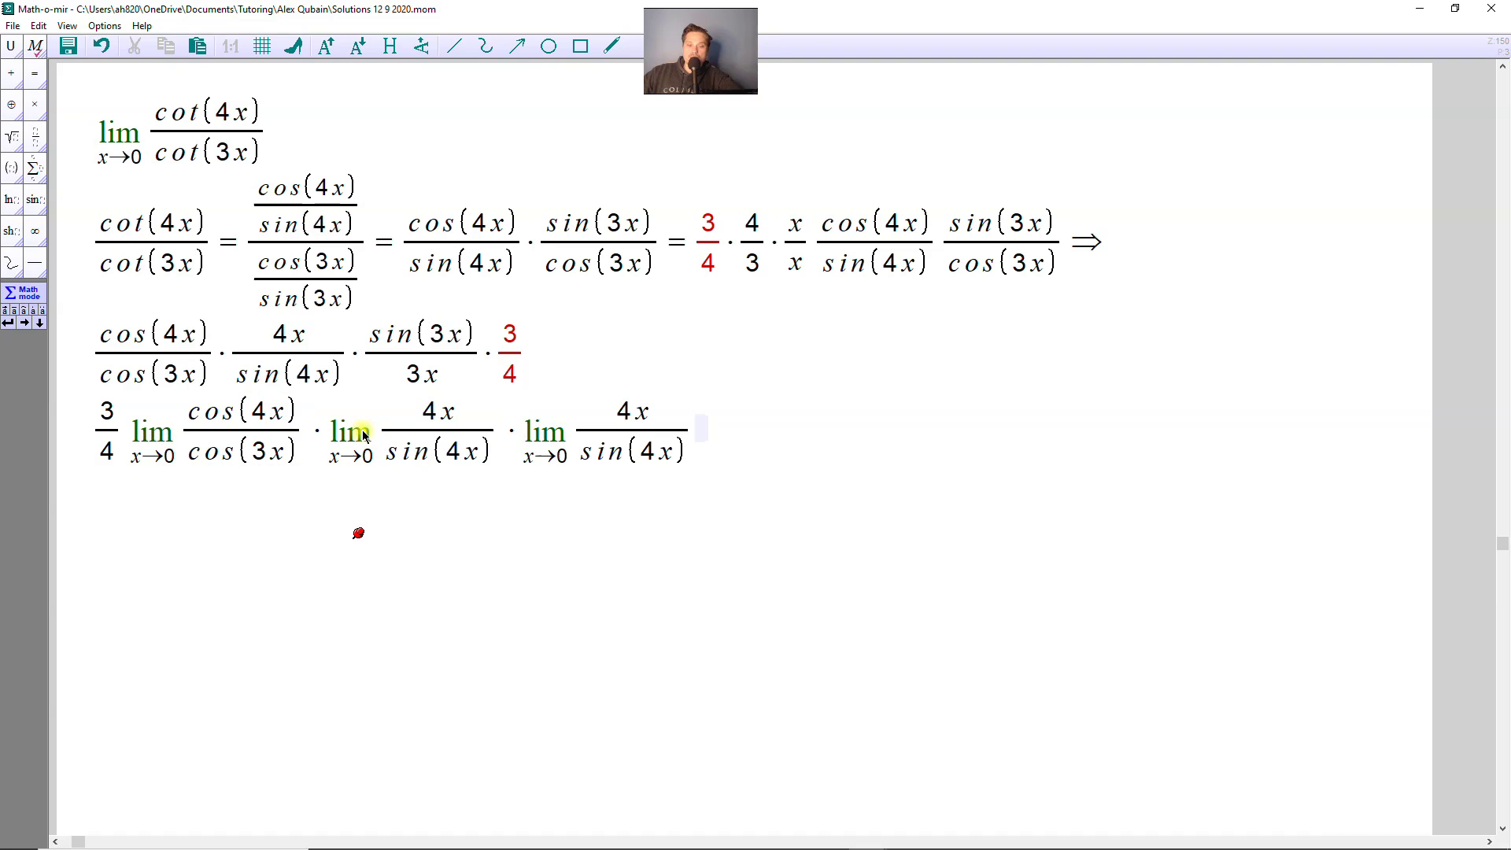
key("Left")
key("Left")
key("Left")
key("Up")
key("BackSpace")
key("BackSpace")
type("sin(3x")
- Replace the third limit's denominator with 3x
key("Down")
key("Right")
key("shift+Left")
key("shift+Left")
key("shift+Left")
key("shift+Left")
key("shift+Left")
key("BackSpace")
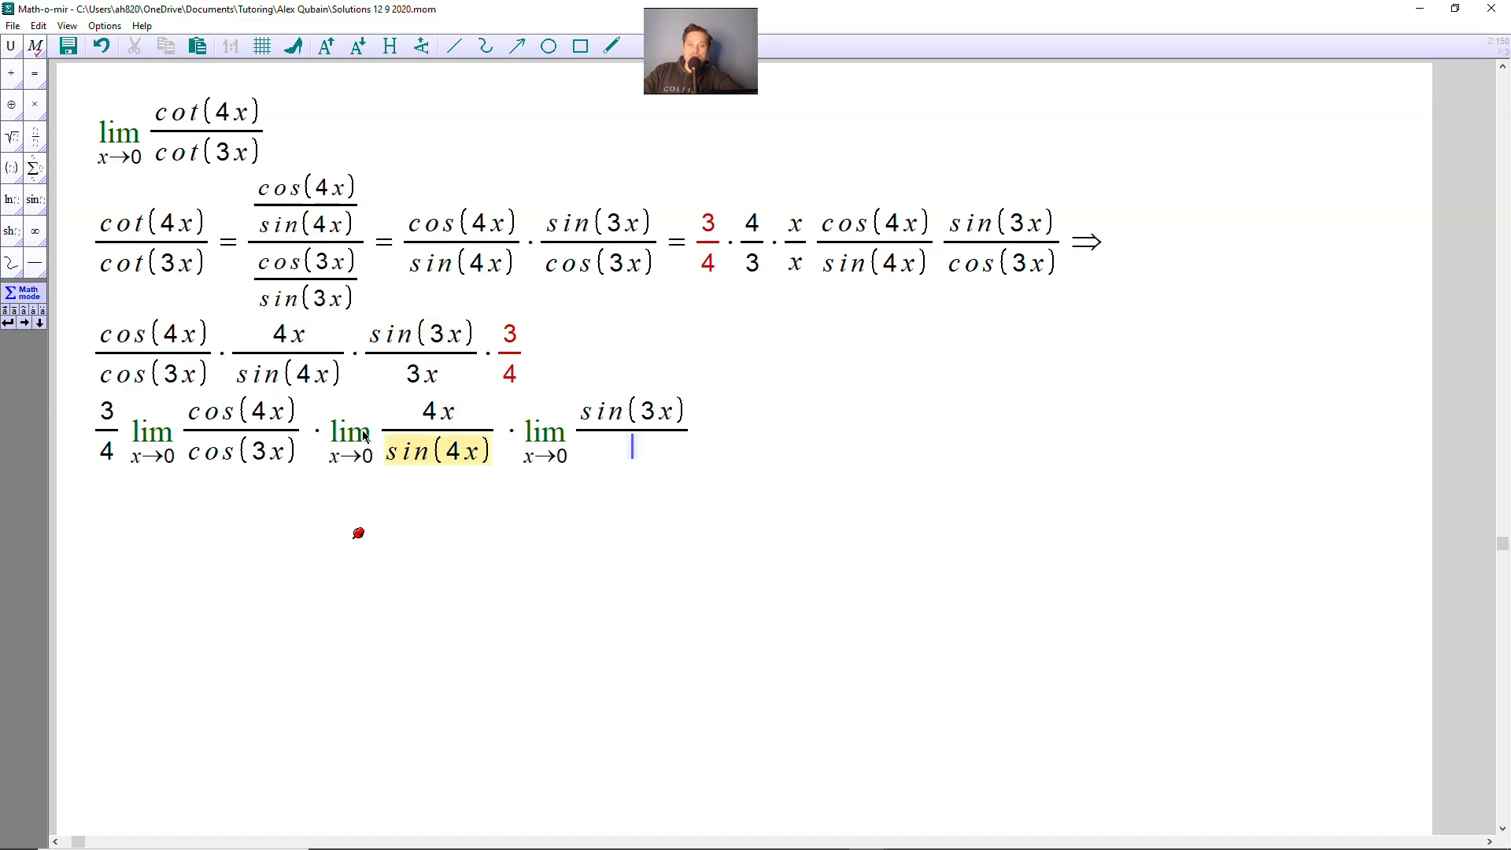
type("3x")
key("Right")
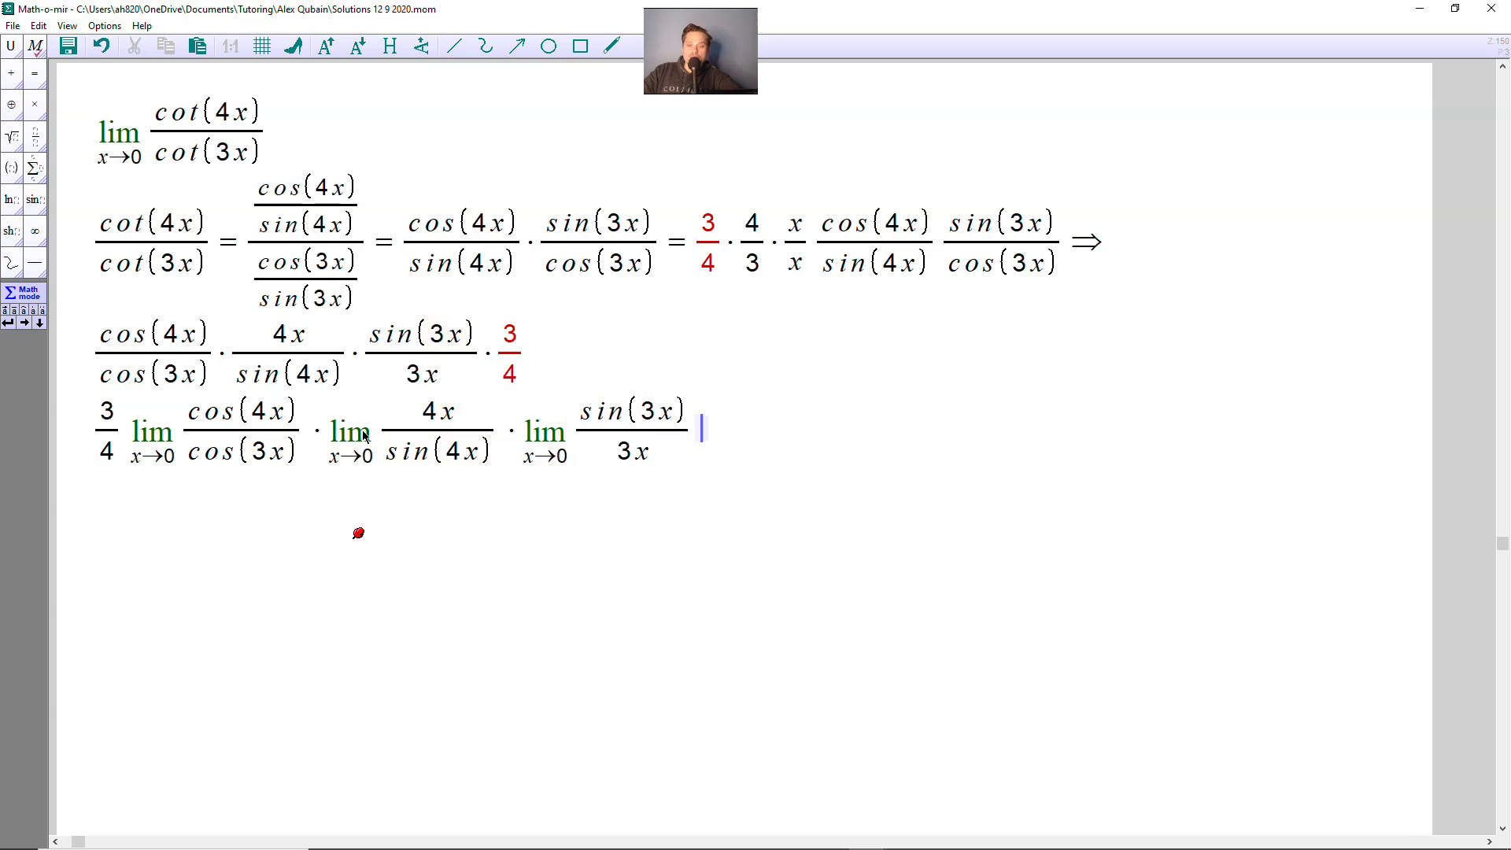
- Write an equals sign followed by the fraction 3/4 after the product of the three limits
type("=")
key("slash")
type("3/")
key("Down")
type("4")
key("Right")
left_click_drag(364, 435, 168, 437)
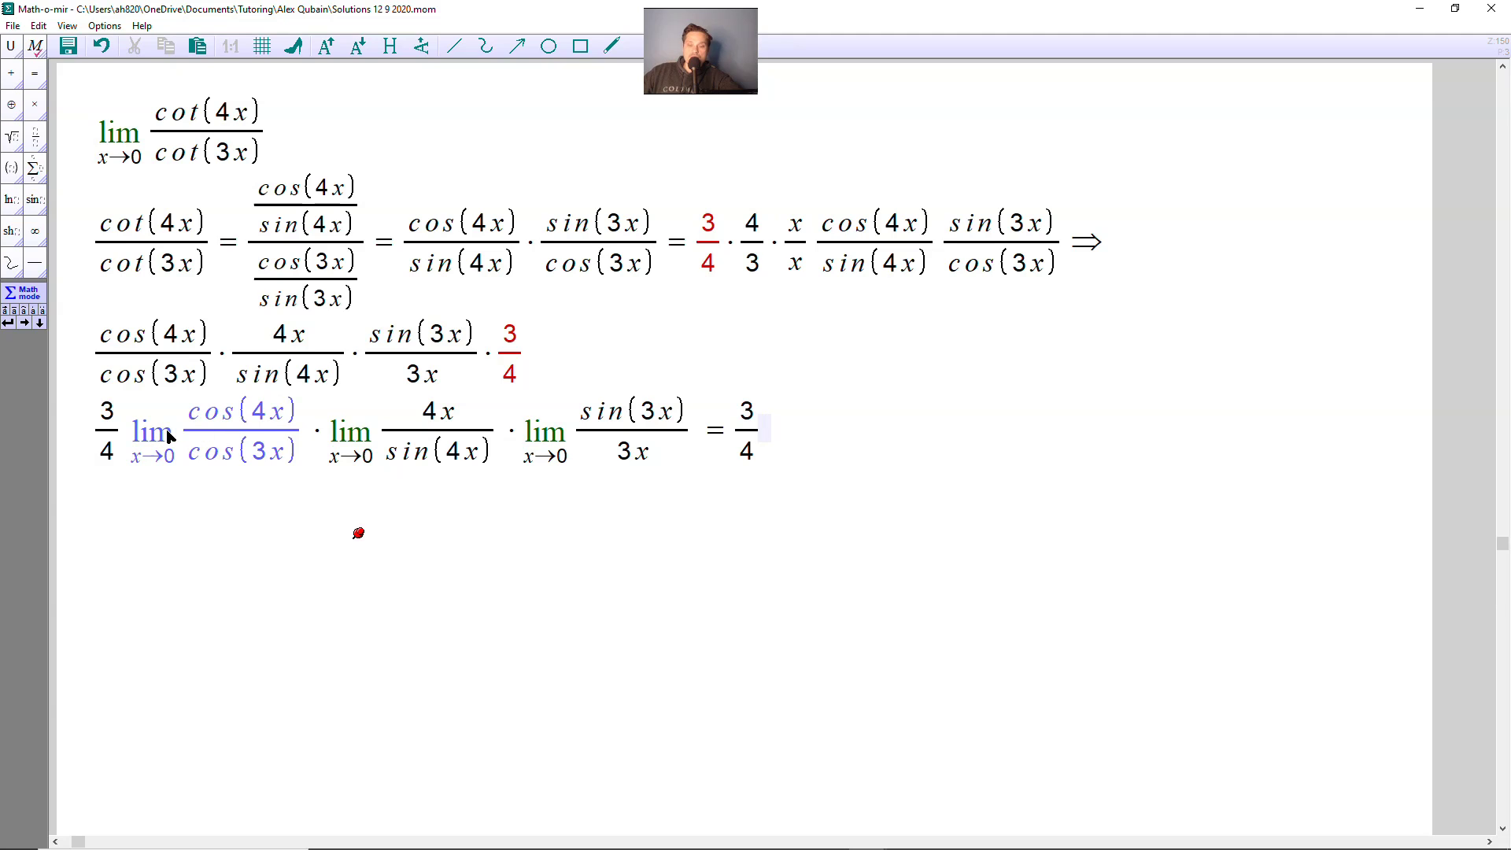
key("Escape")
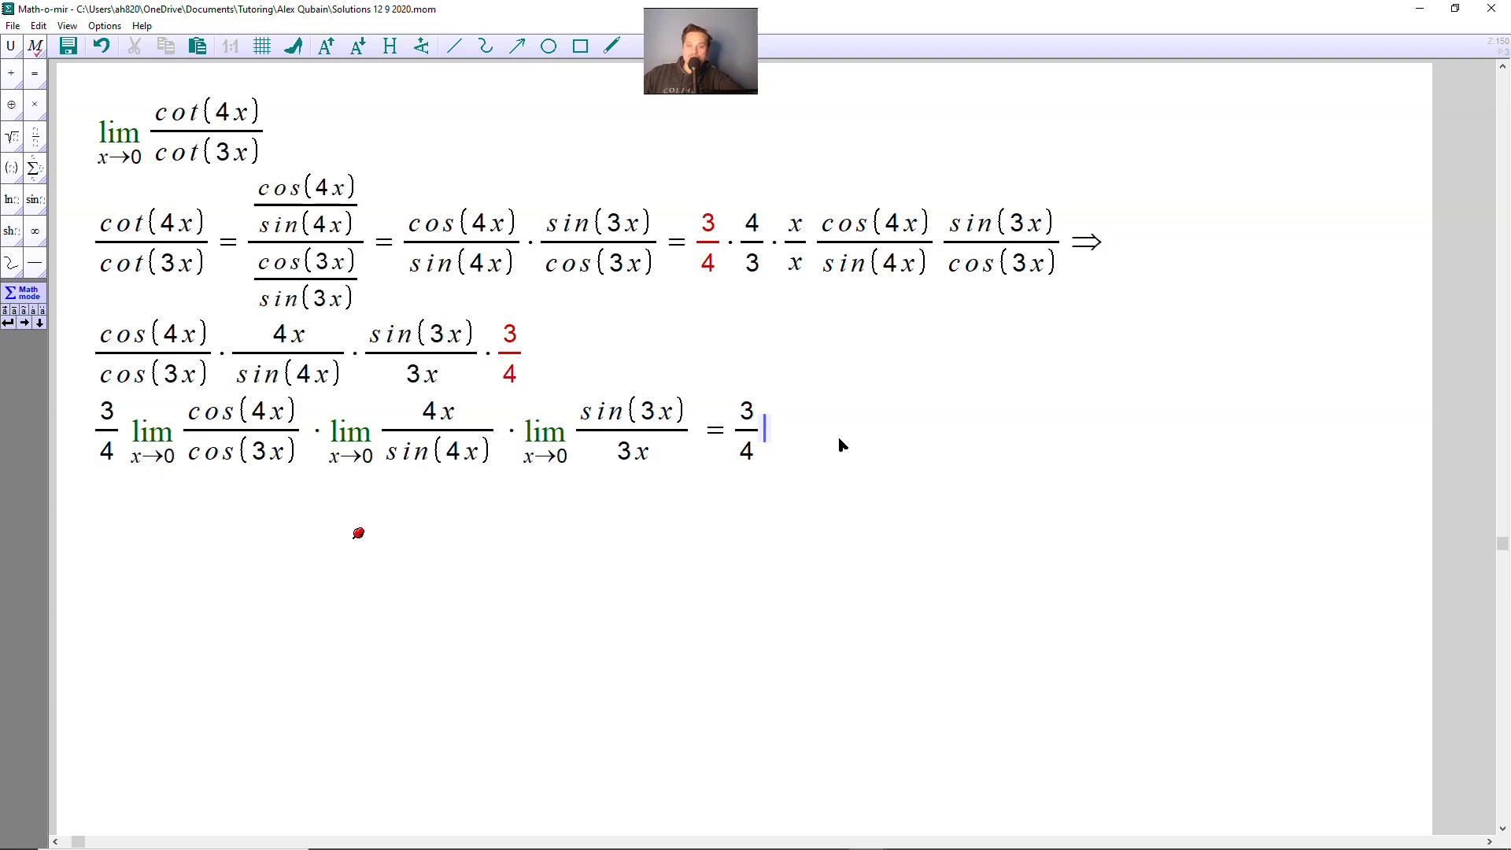
- Add the fraction cos(0) over cos(0) after the 3/4, followed by a multiplication dot
type("/4 cos(")
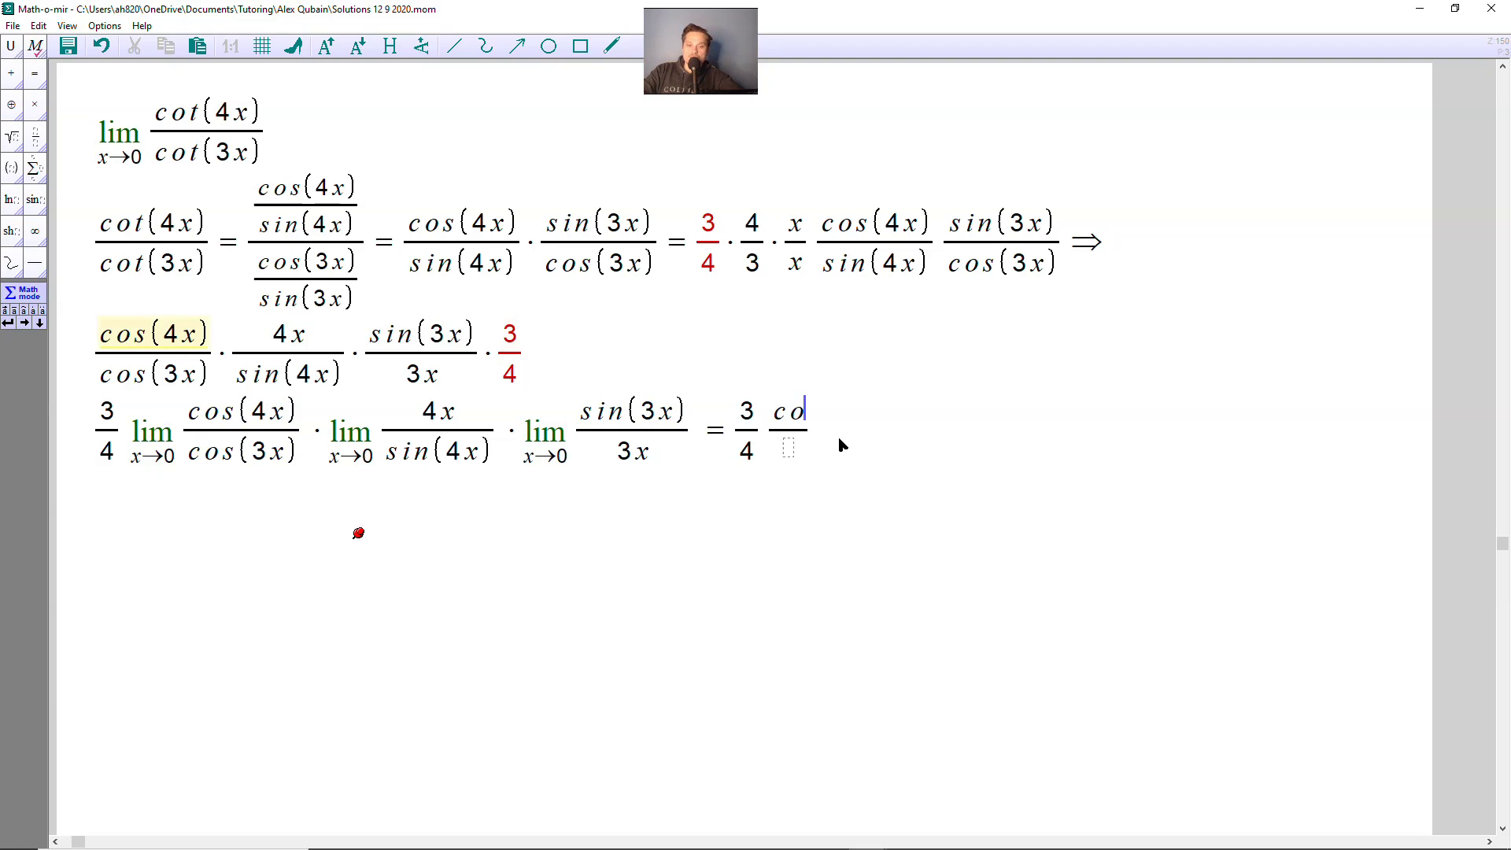
type("0")
key("Down")
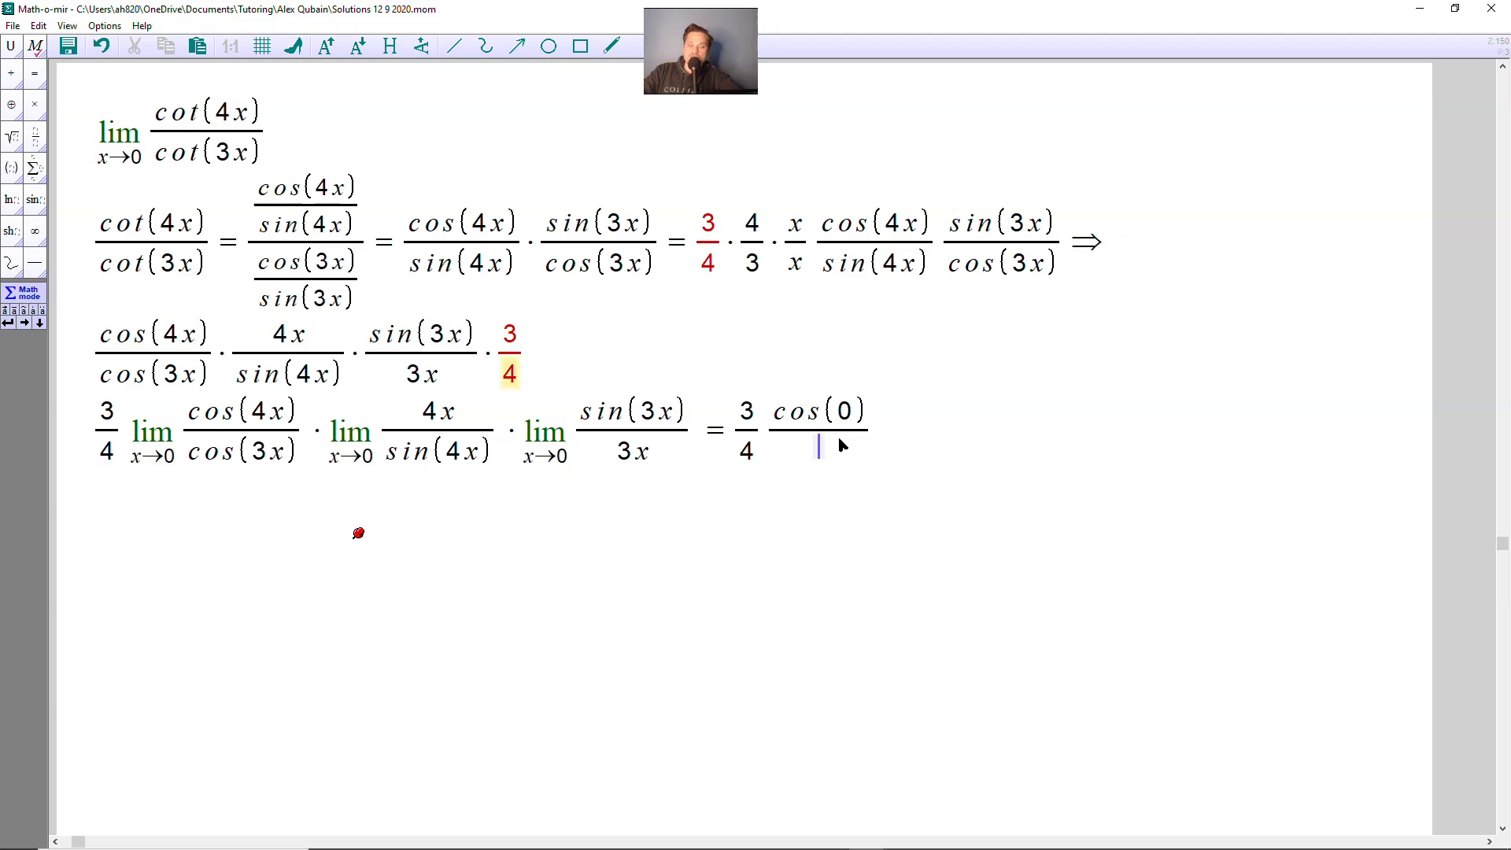
type("cos(0")
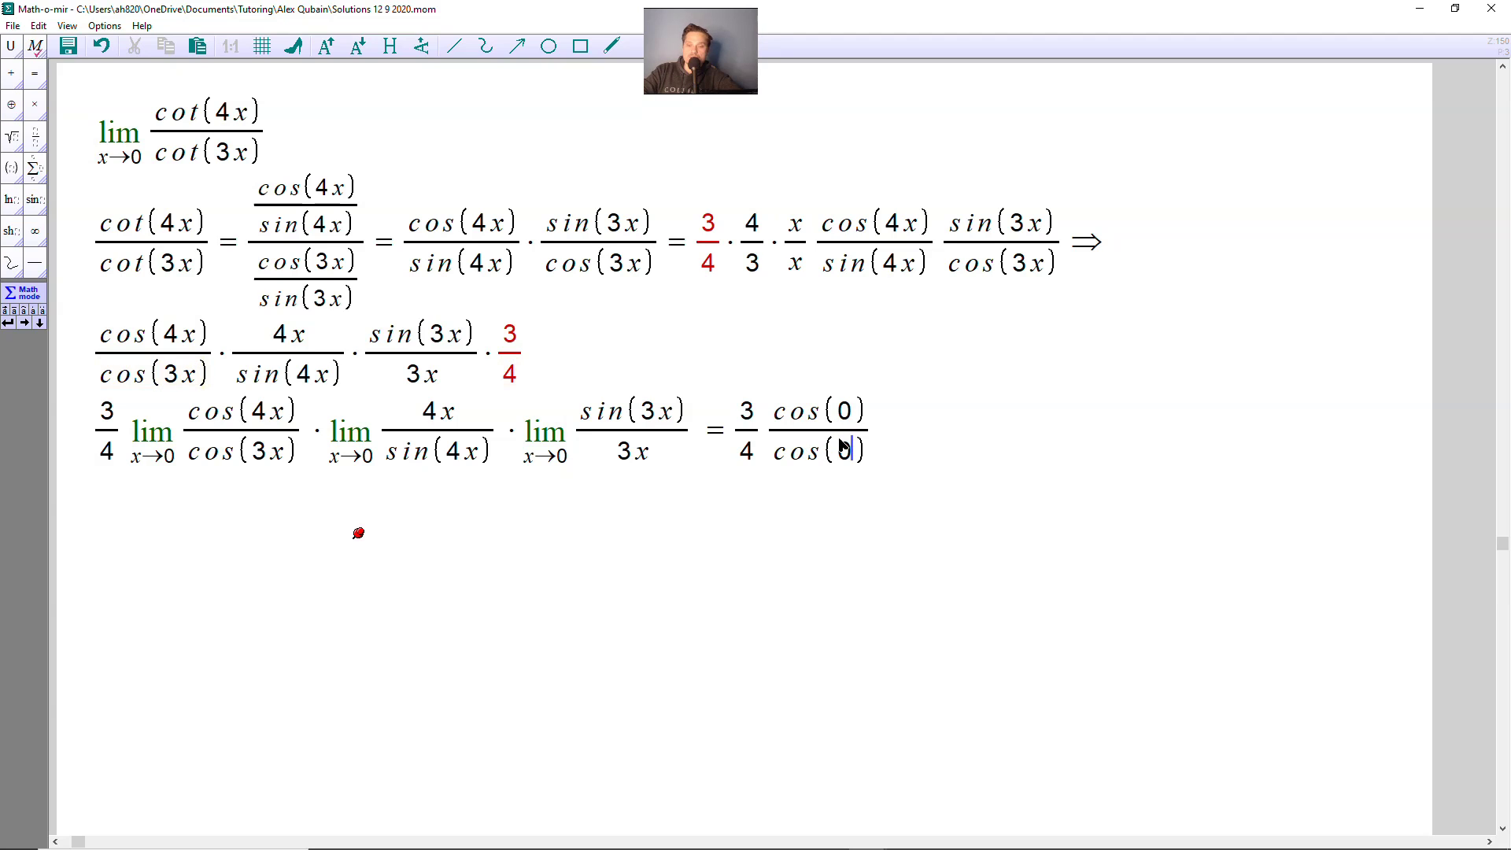
key("Right")
key("Right")
type("*")
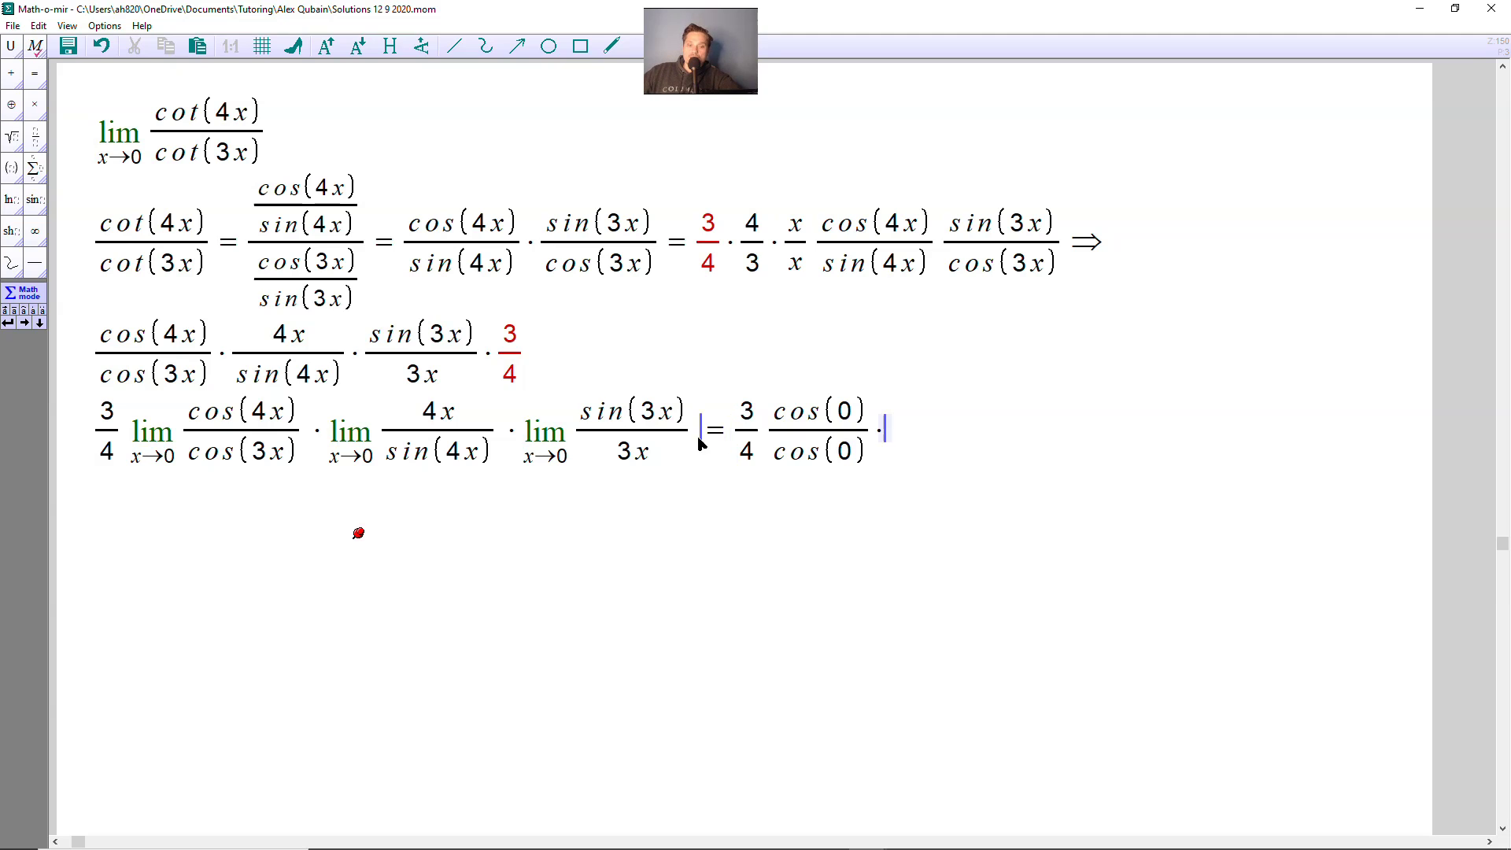
- Place an underbrace below the limit of 4x over sin(4x) and label it 1
right_click(332, 434)
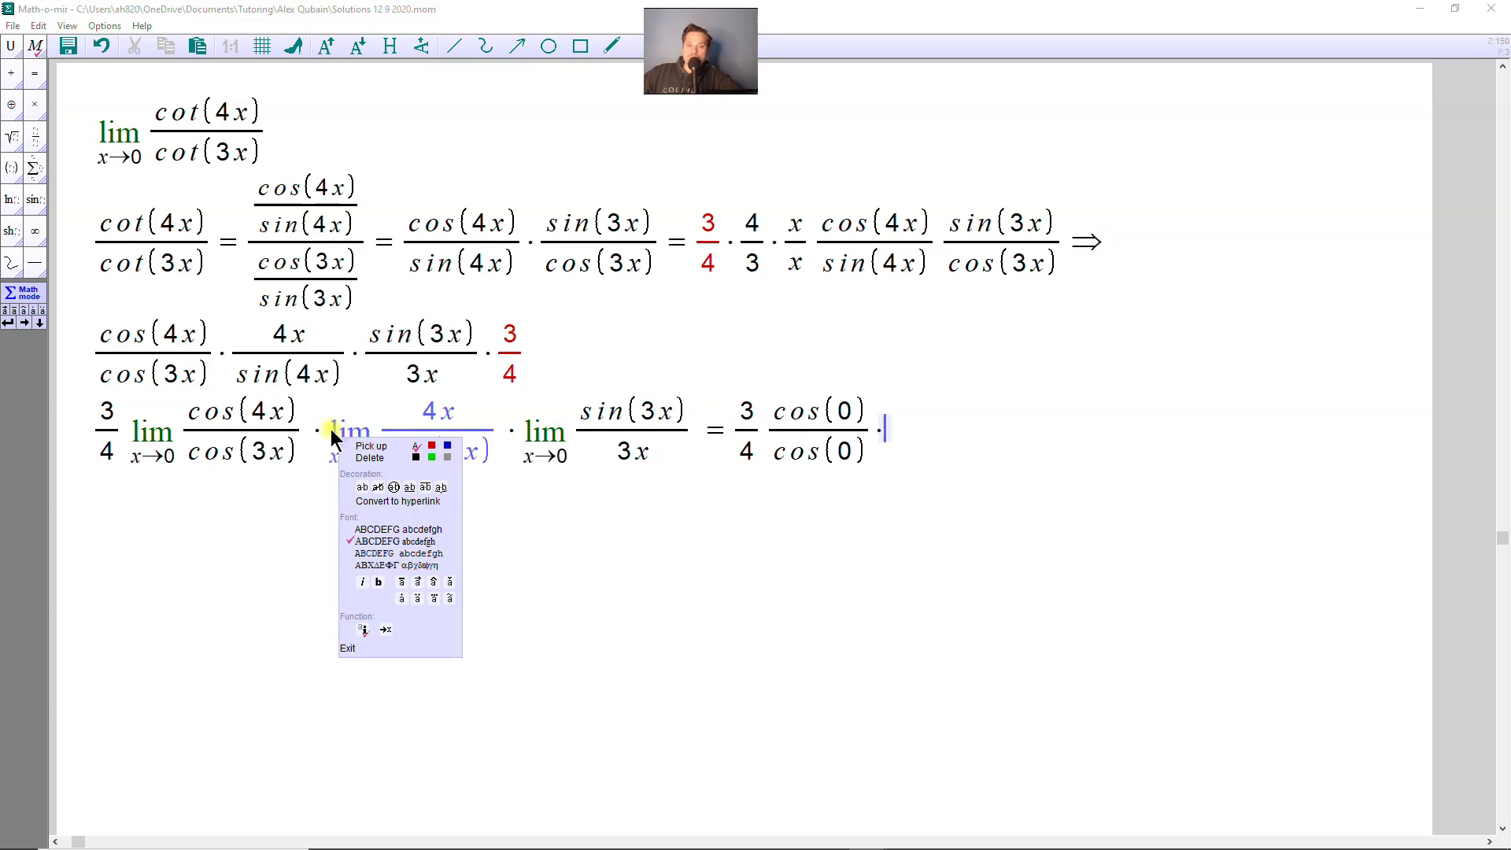
left_click(439, 489)
type("1")
- Underline the limit of sin(3x) over 3x and write 1 beneath it
right_click(525, 443)
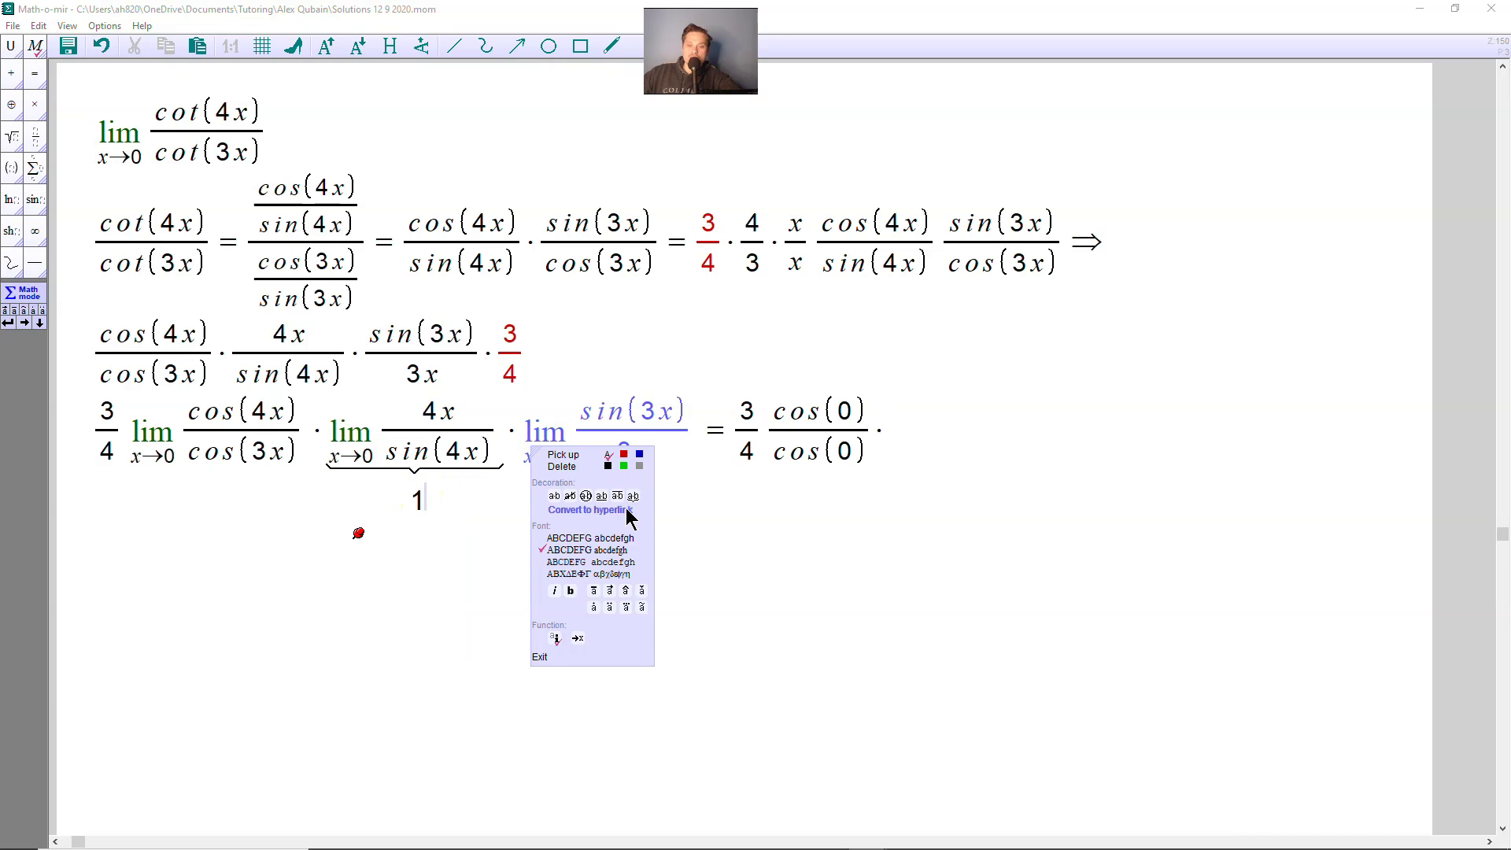
left_click(618, 497)
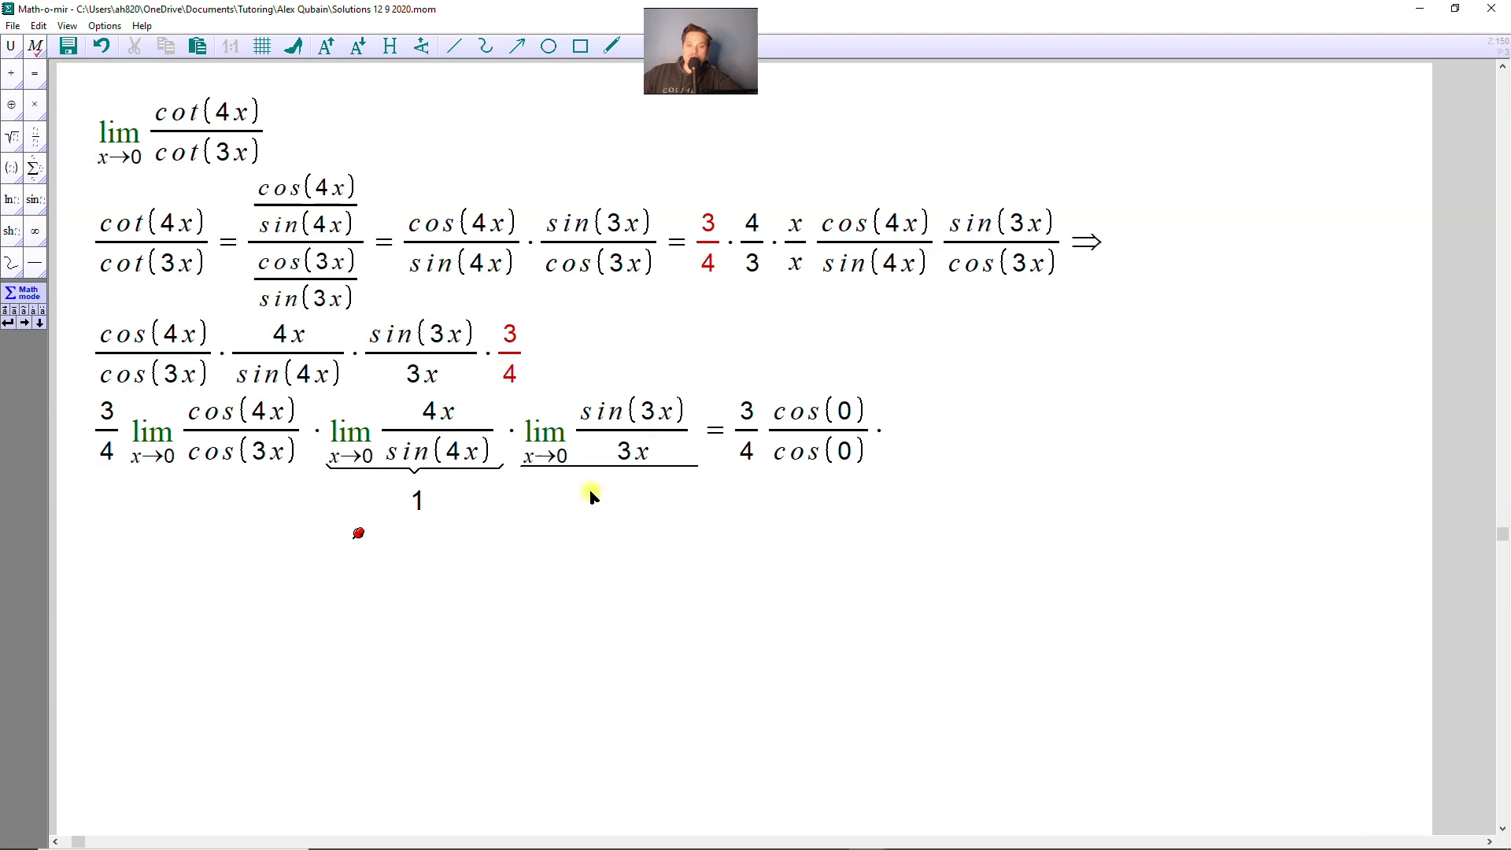
type("1")
- Complete the substituted product with the factors 1·1 and set it equal to 3/4
left_click(877, 431)
type("1")
type("*1")
type("=3/")
type("4")
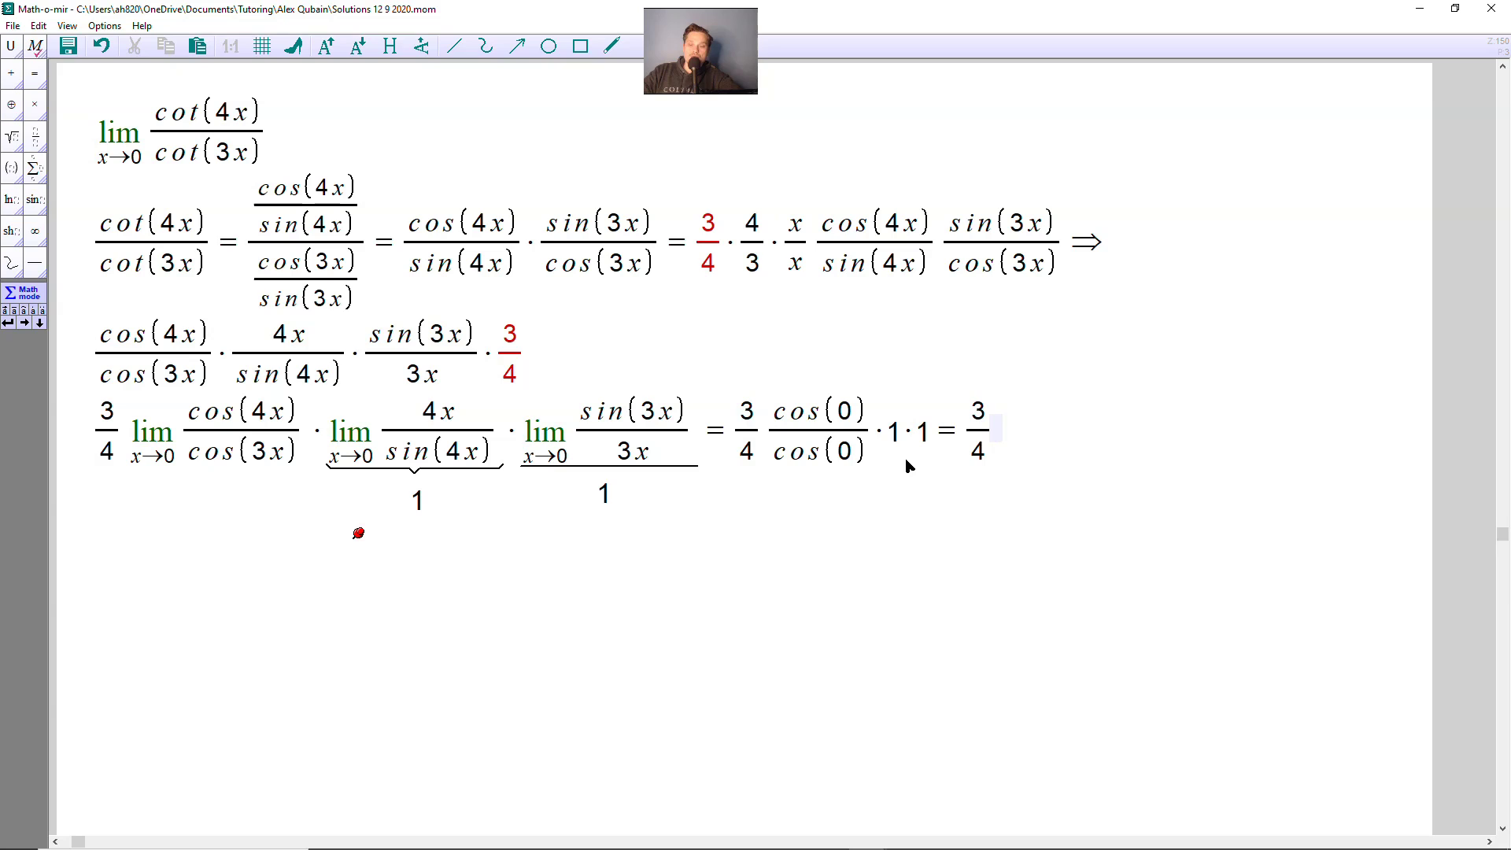
- Extend the result with ·1·1·1 = 3/4 and add the word "answer" after it
type("*1*1*1=3/4")
key("space")
type("answer")
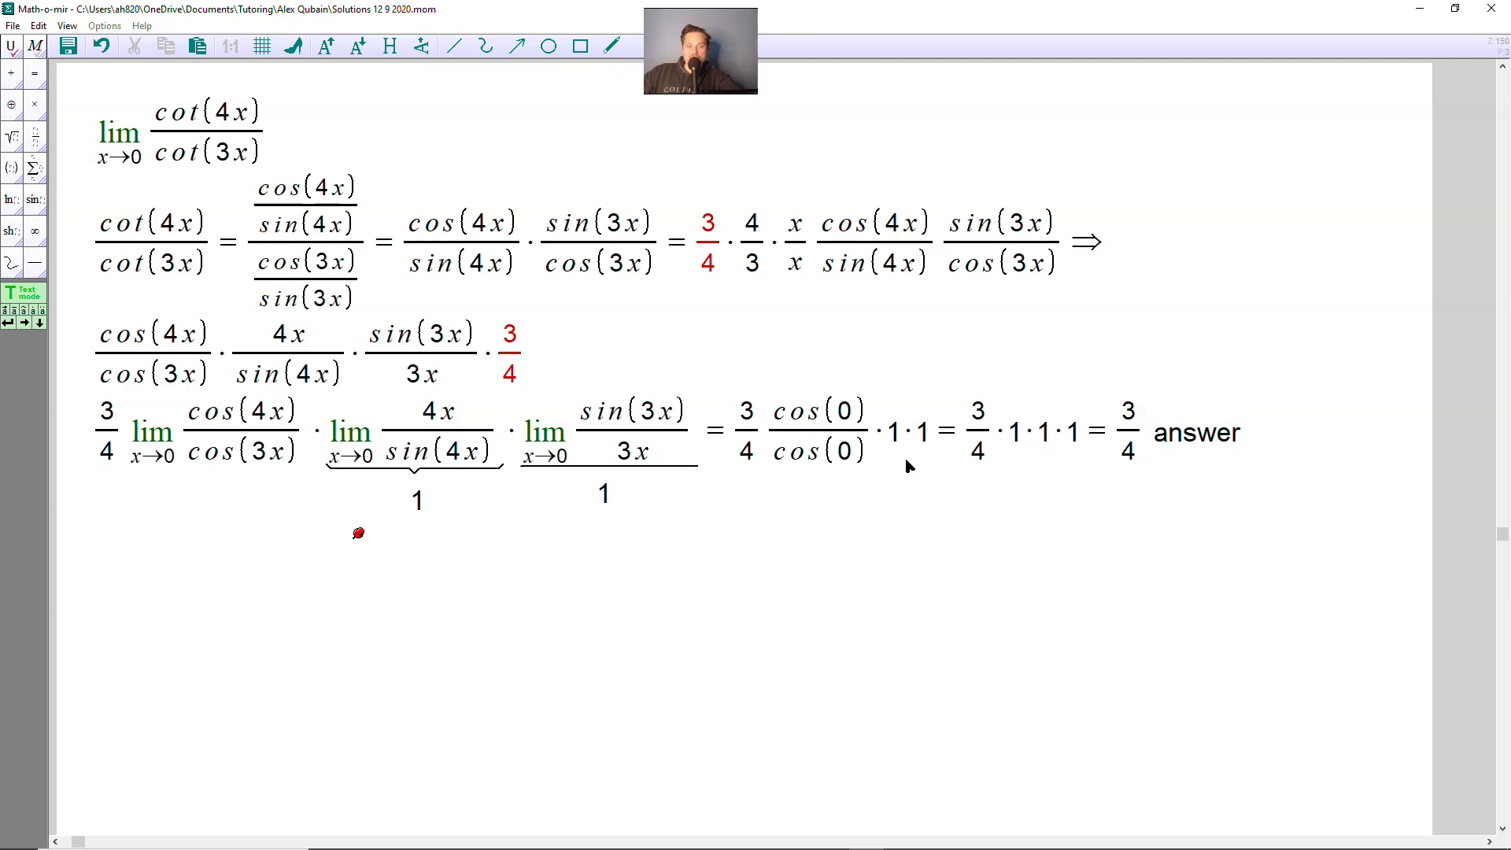